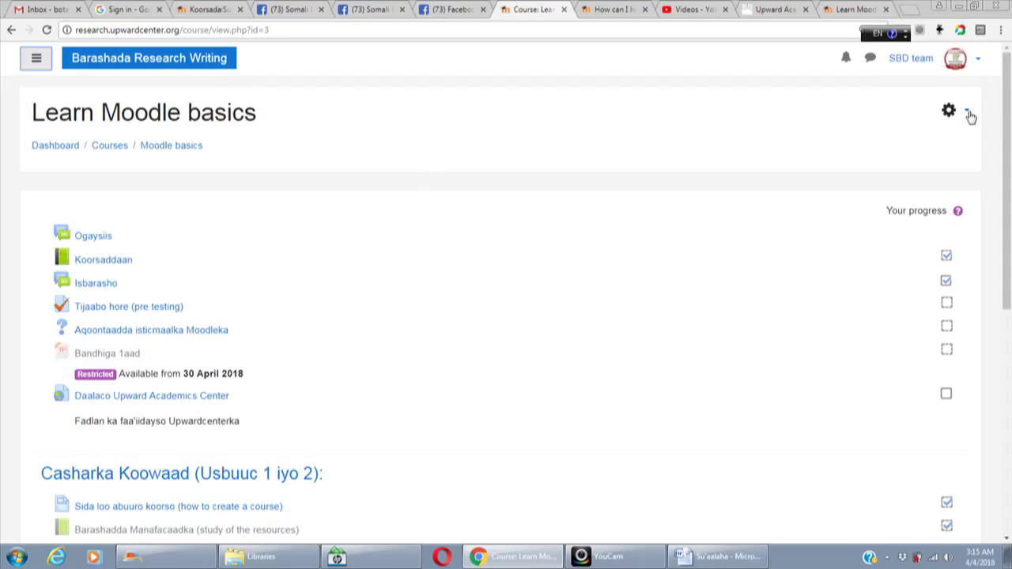
Step: Turn editing on for the Learn Moodle basics course and enlarge the browser's page zoom
left_click(969, 113)
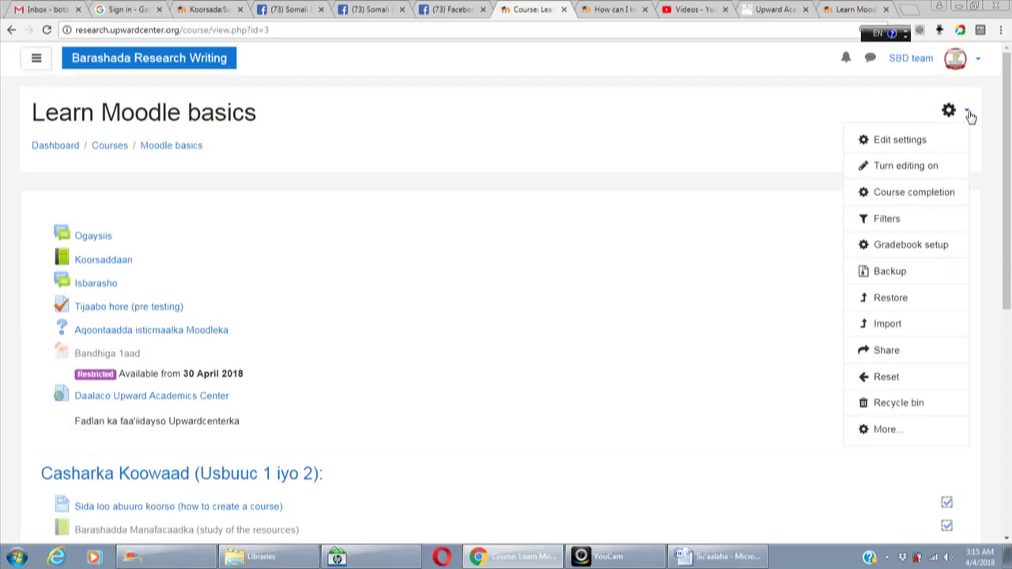
left_click(910, 168)
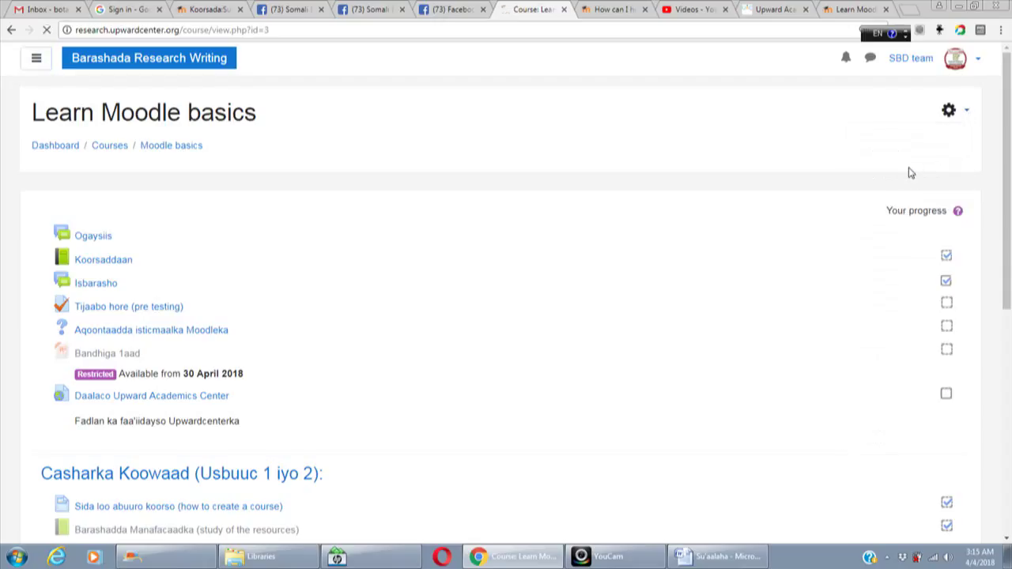
left_click(1001, 34)
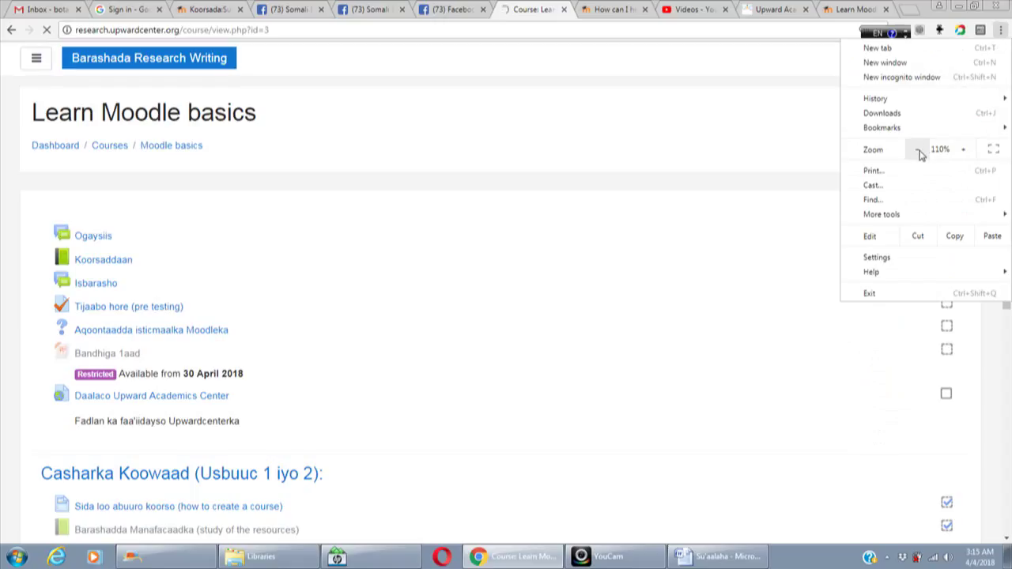
left_click(964, 150)
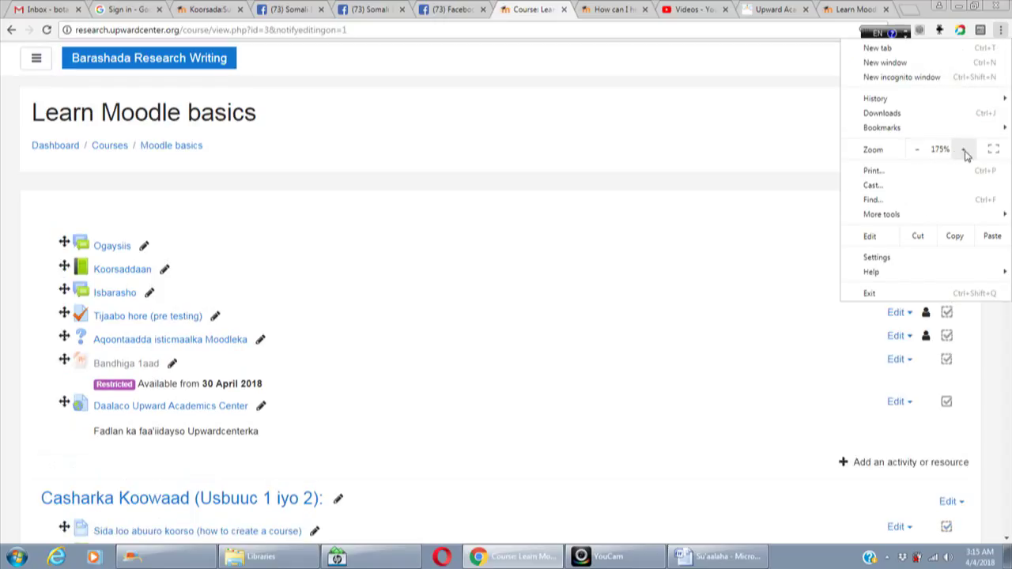
left_click(924, 151)
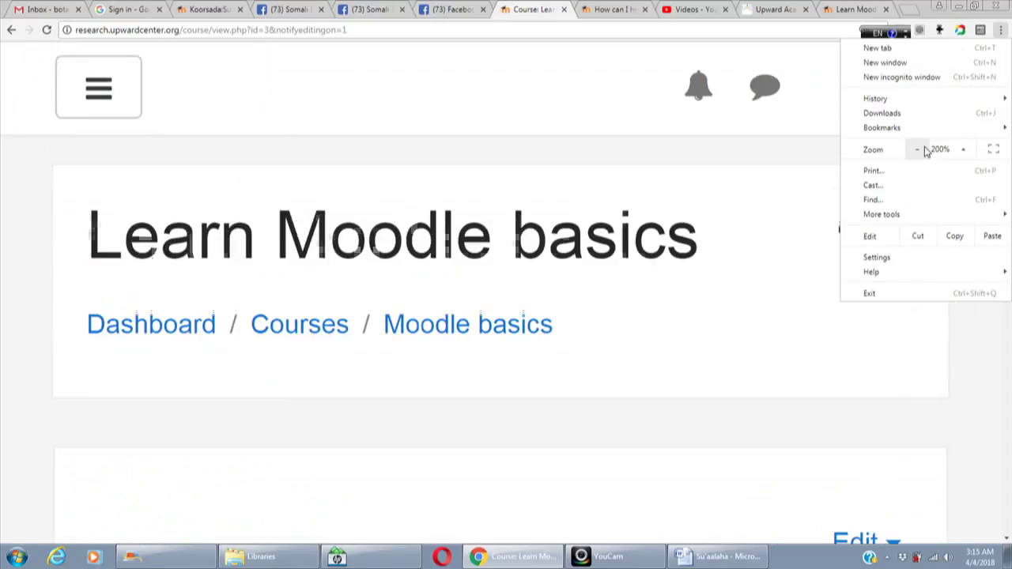
left_click(831, 196)
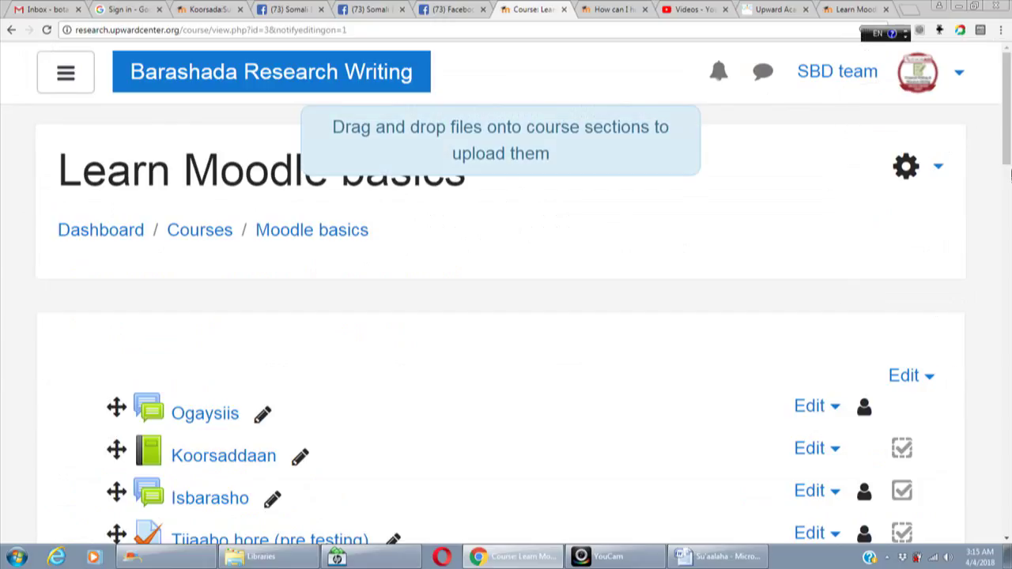
Step: Add an Assignment activity to the course's general section, above Casharka Koowaad
left_click_drag(1009, 138, 1008, 224)
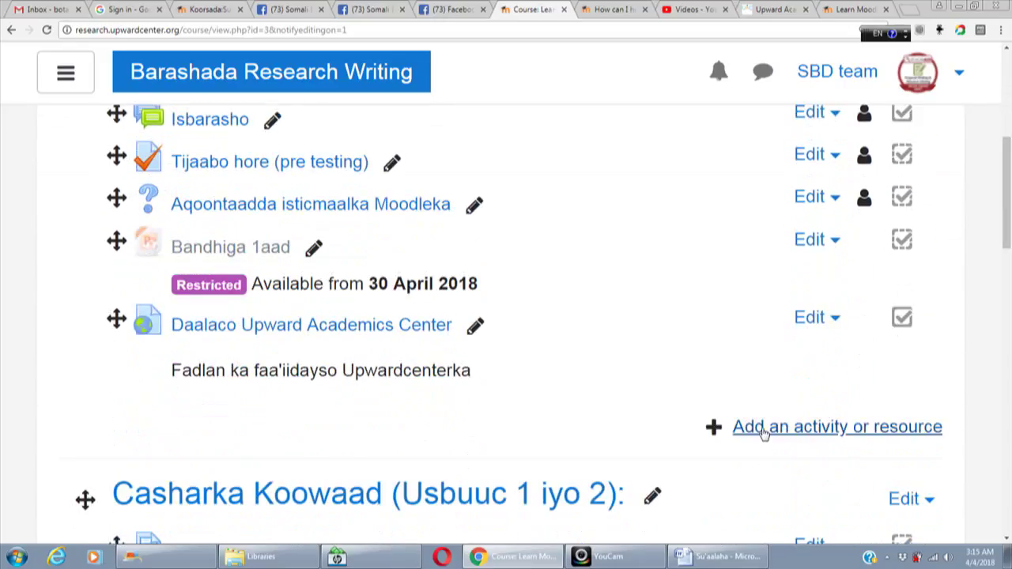
left_click(763, 427)
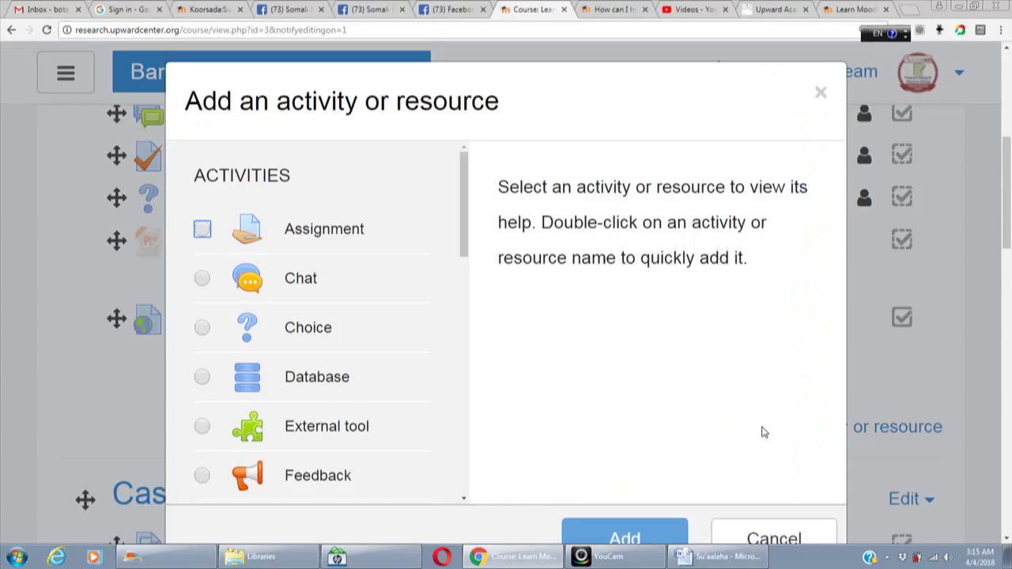
mouse_move(467, 204)
left_mouse_down()
mouse_move(468, 216)
mouse_move(468, 203)
left_mouse_up()
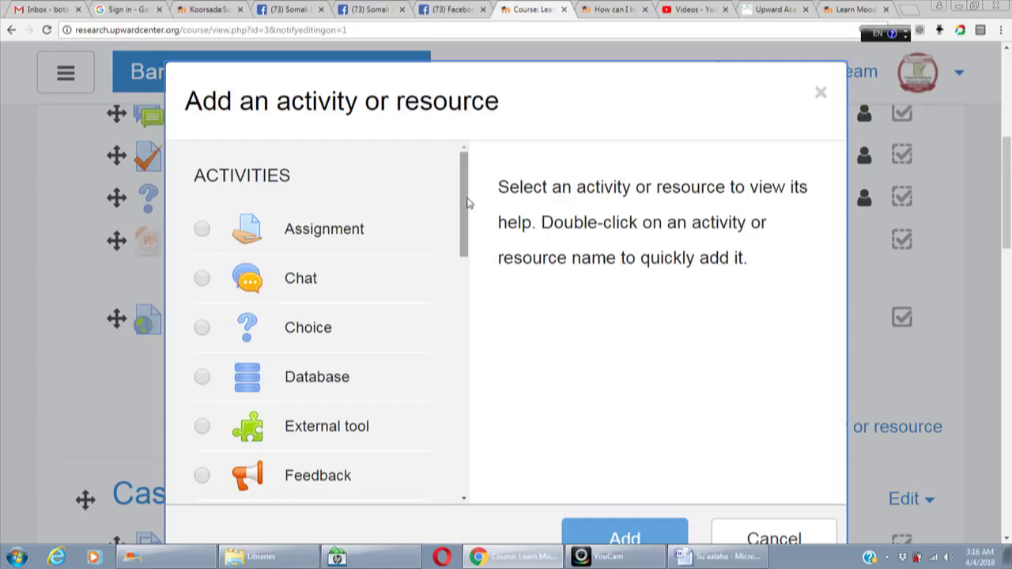
left_click(203, 230)
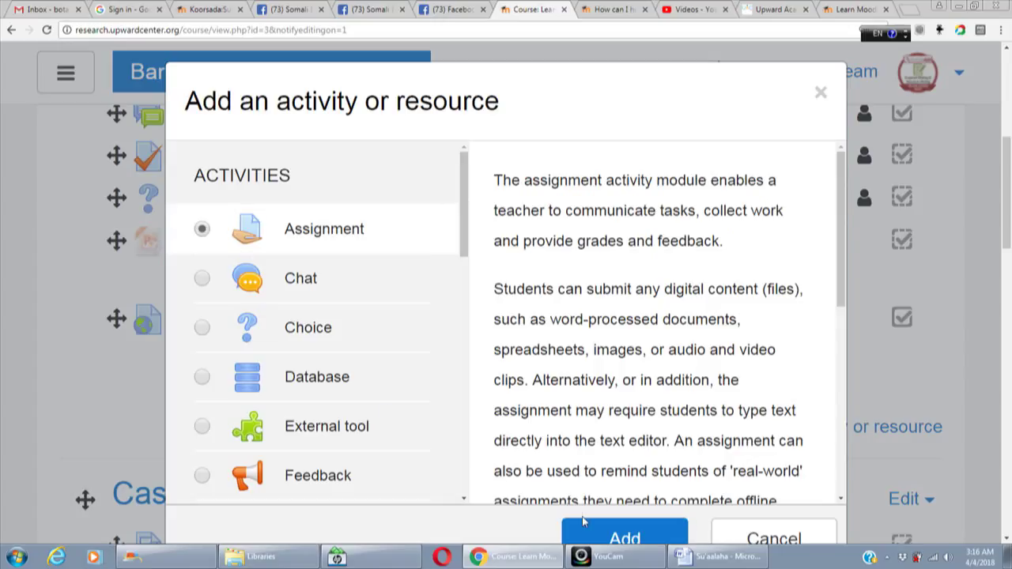
left_click(612, 537)
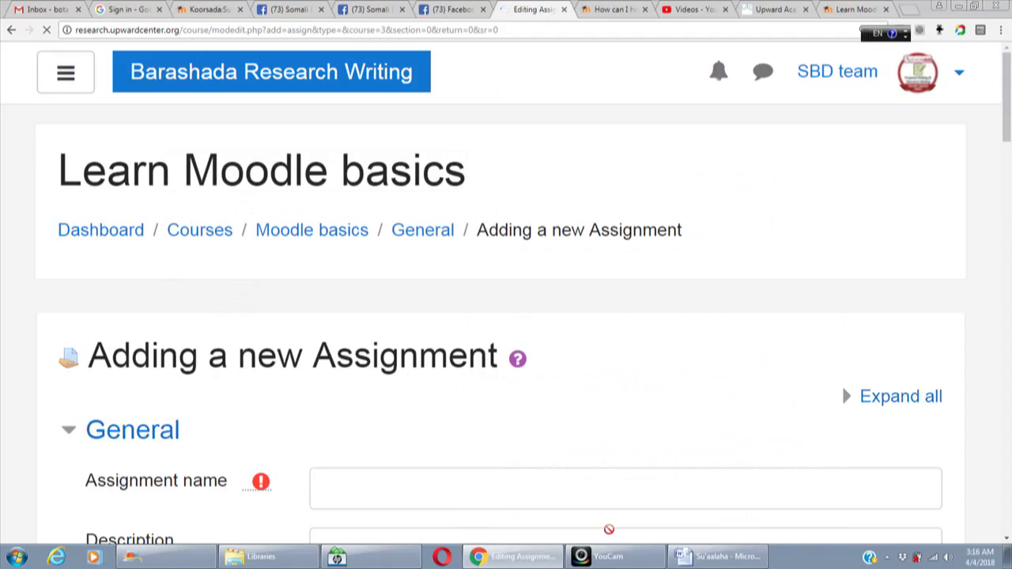
Step: Name the new assignment "Shaqo guri"
left_click_drag(1008, 107, 957, 142)
left_click(603, 295)
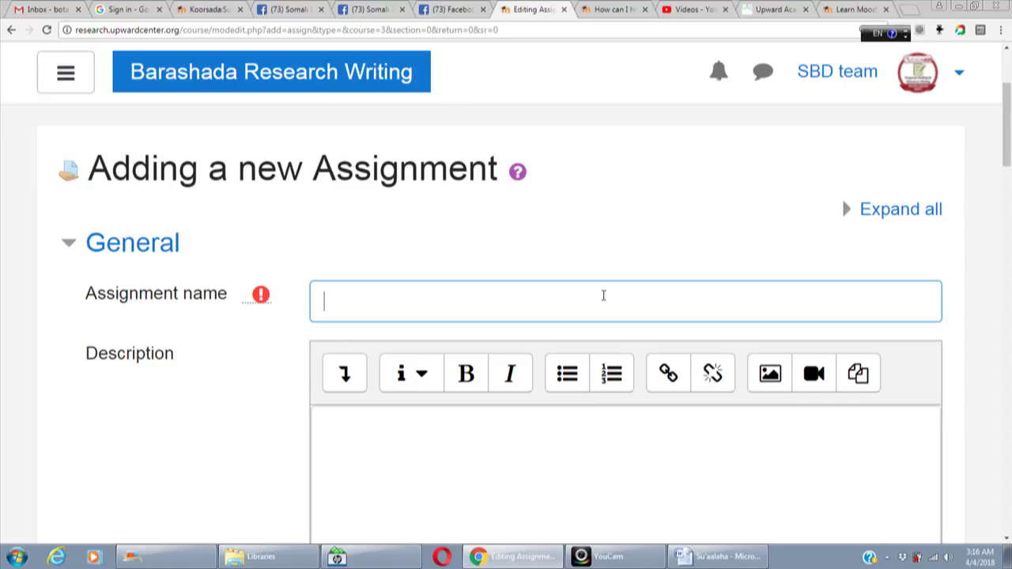
type("Shaq")
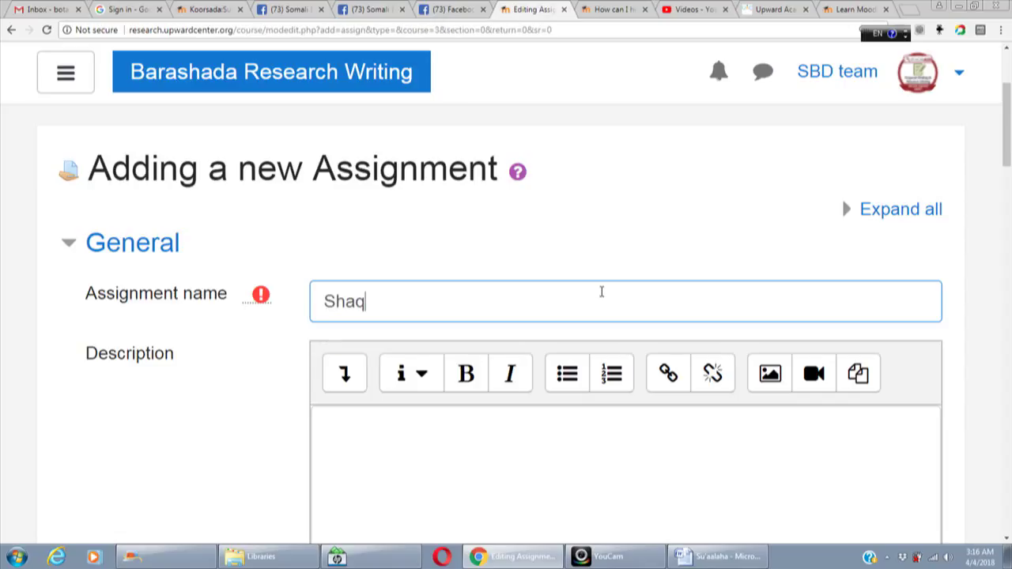
type("o guri")
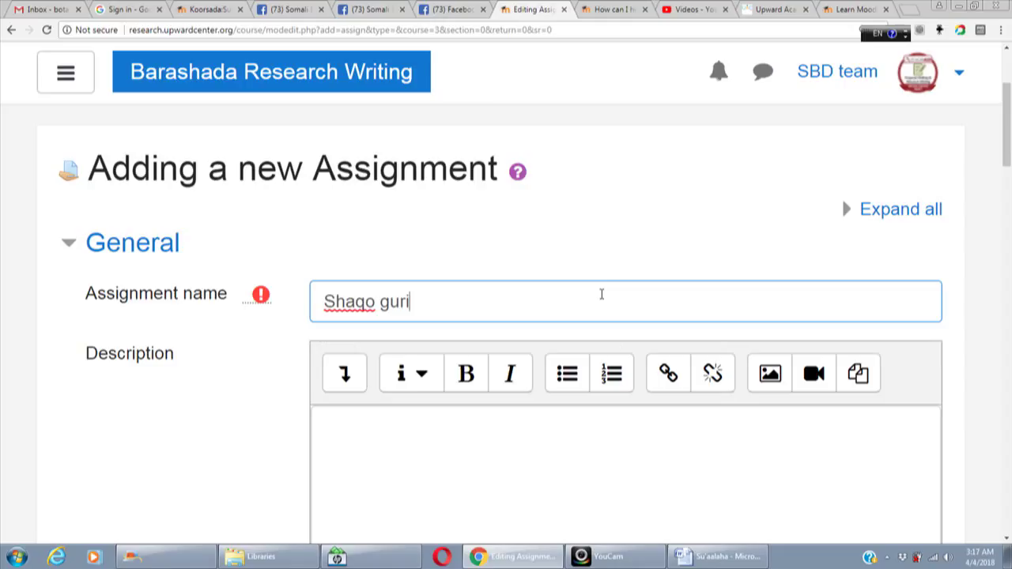
Step: Enter the description "Fadlan soo gudbi shaqaan intaysan bishu dhamaan" and have it displayed on the course page
left_click(604, 425)
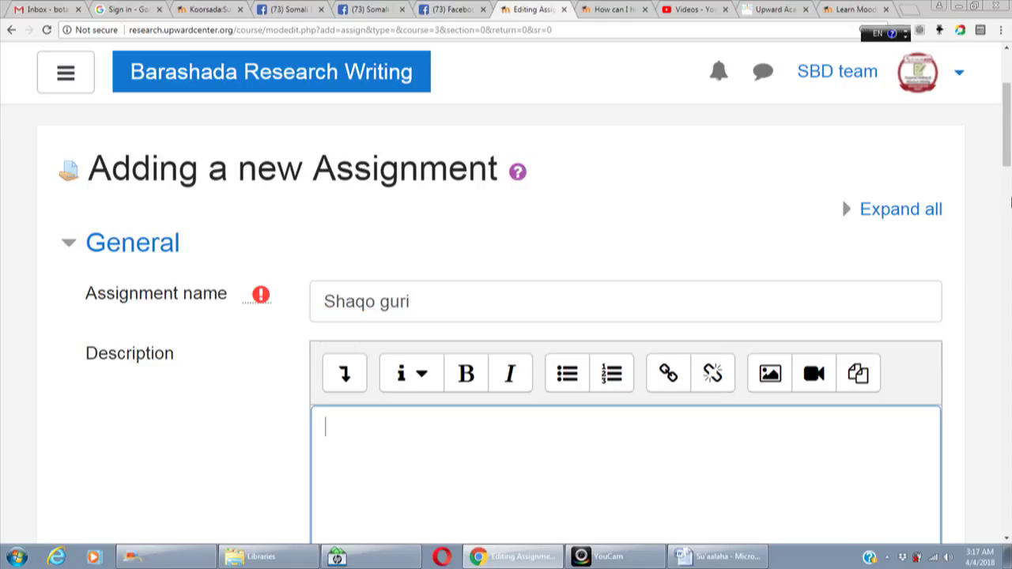
scroll(1007, 182, "down", 2)
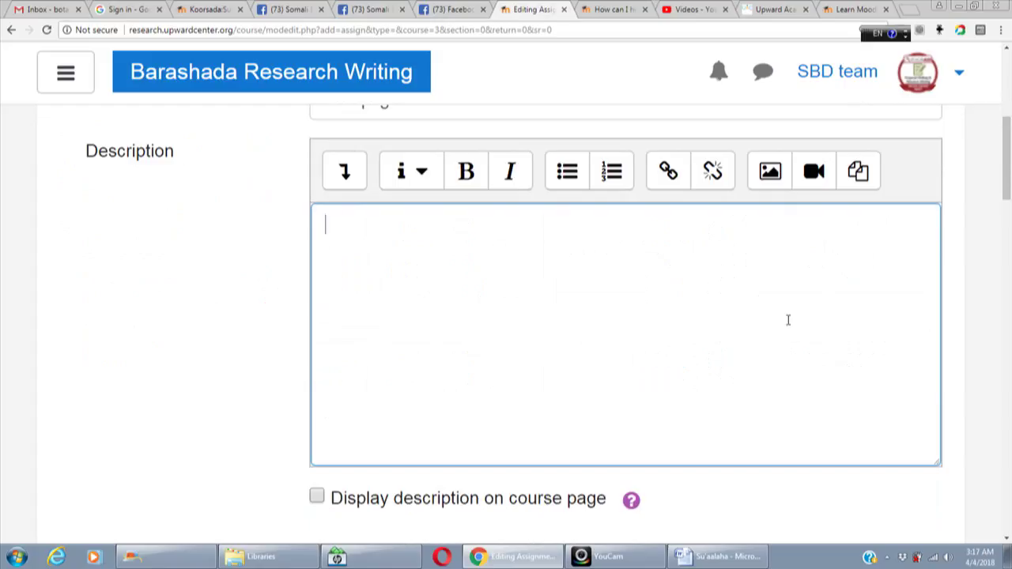
type("Fadlan ")
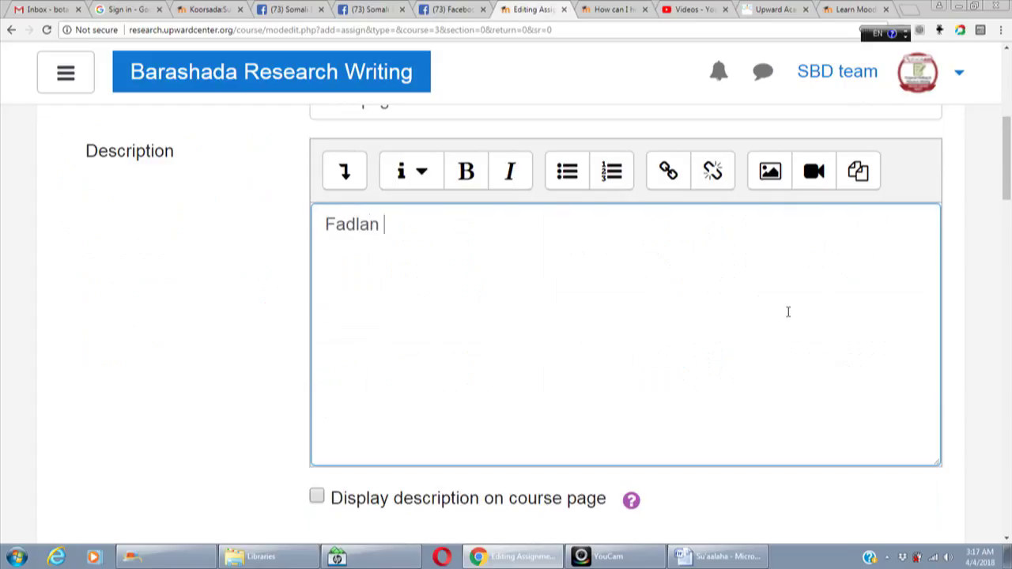
type("soo gudib")
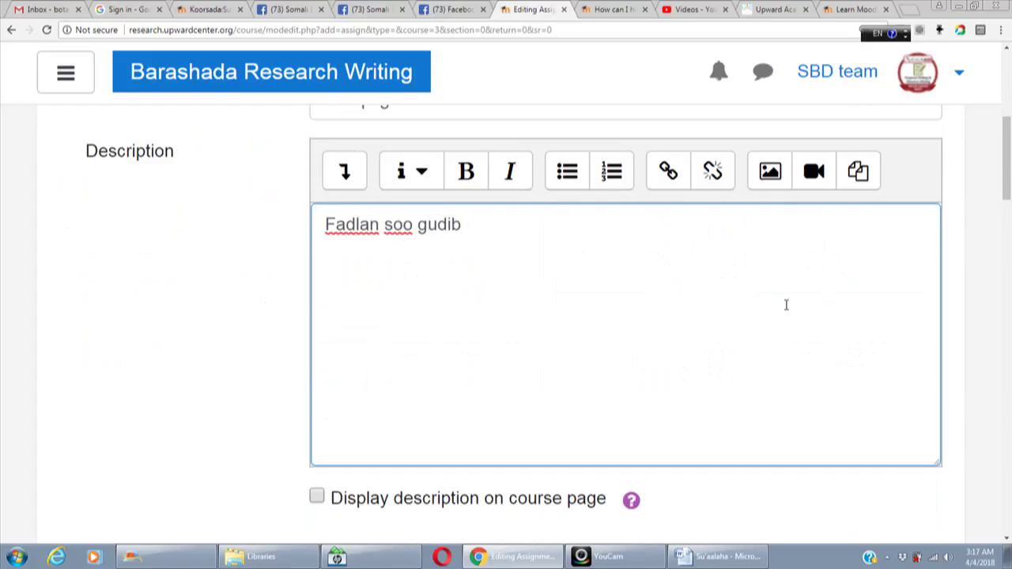
key("BackSpace")
key("BackSpace")
type("bi shaq")
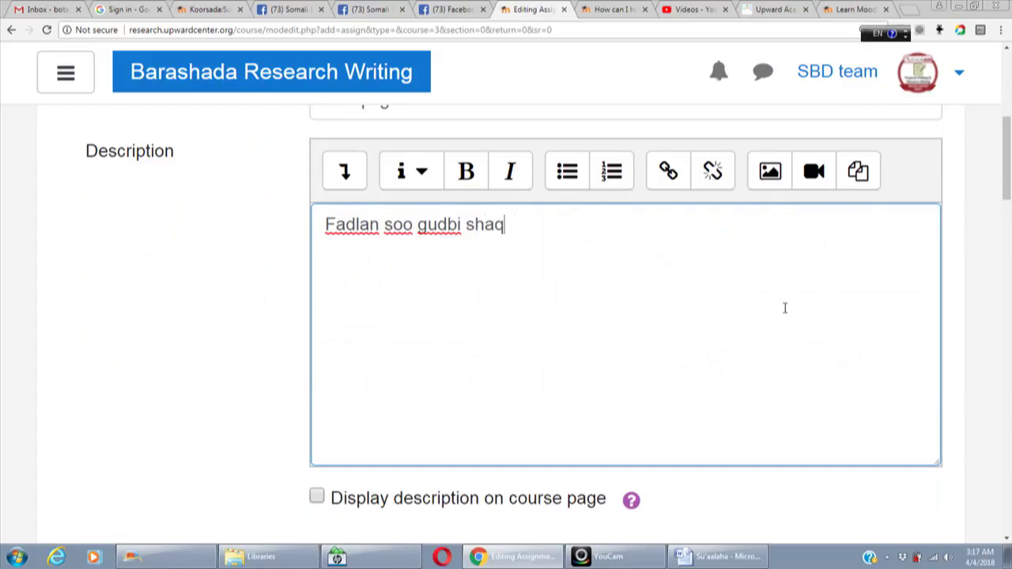
type("aan in")
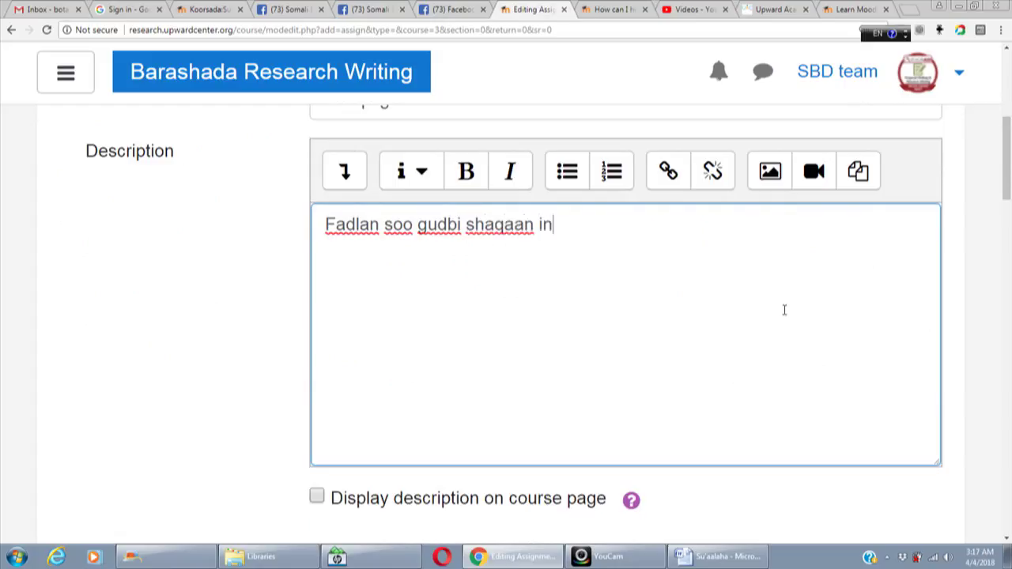
type("taysan bish")
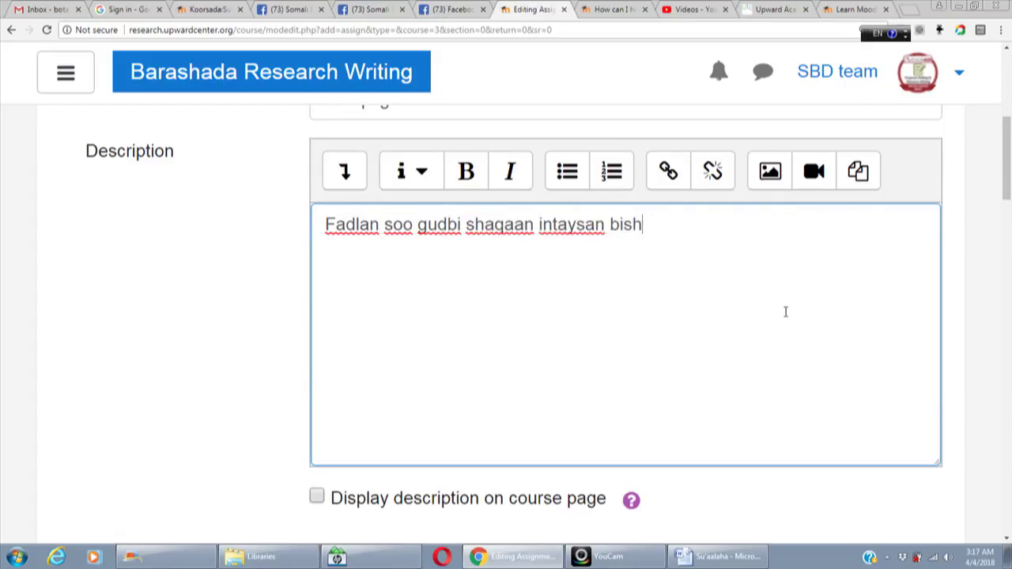
type("u dhamaan")
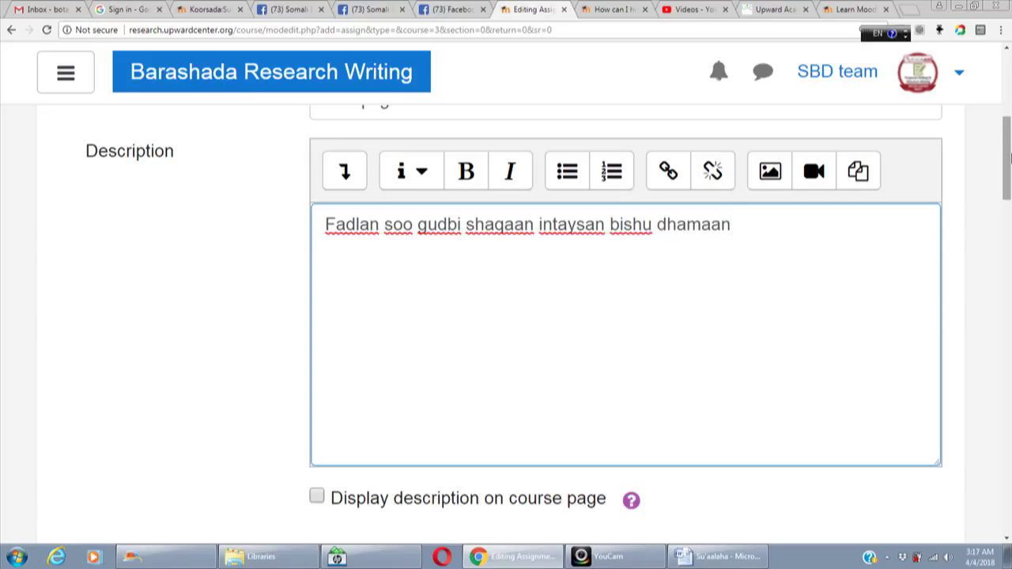
left_click_drag(1010, 159, 1010, 174)
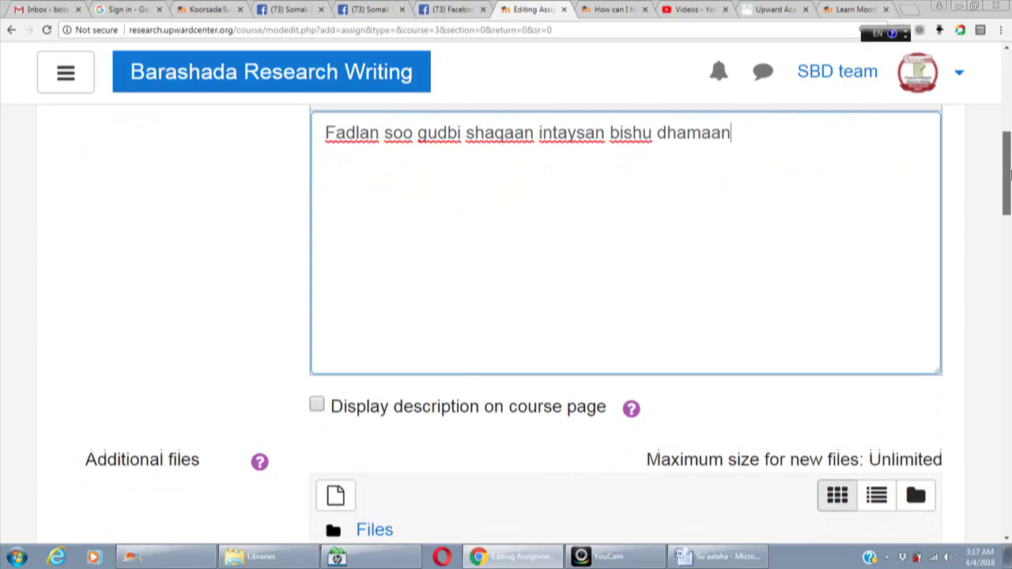
left_click(316, 406)
Step: Attach the Su'aalaha Word document from the desktop to the assignment's additional files
left_click_drag(1009, 187, 1009, 234)
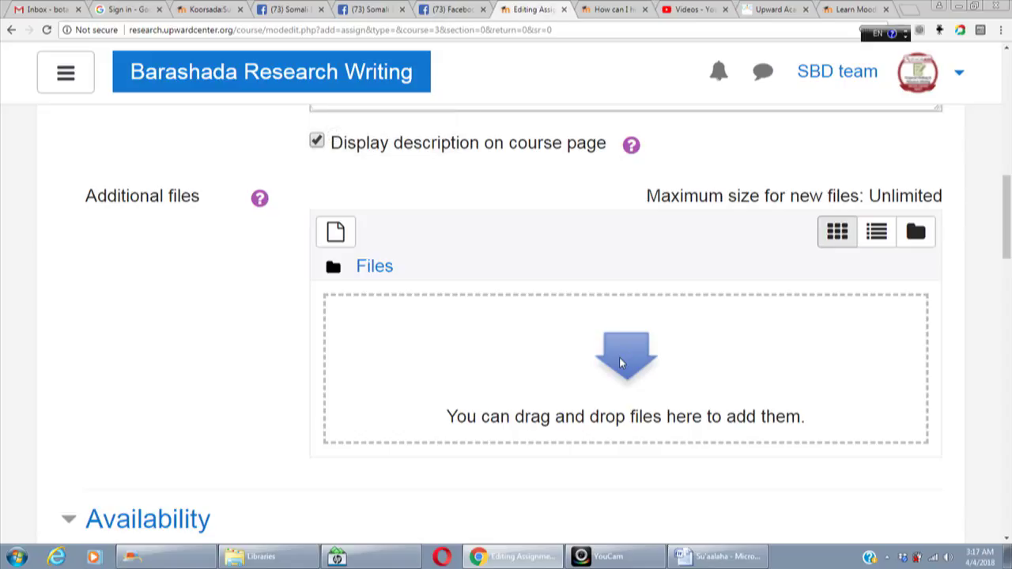
left_click_drag(1008, 229, 1010, 249)
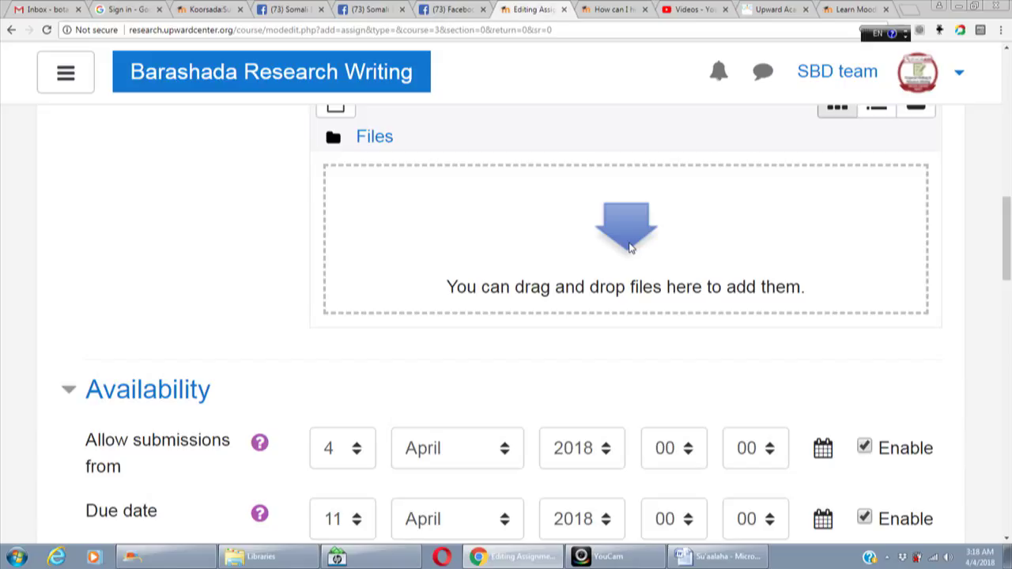
left_click(974, 6)
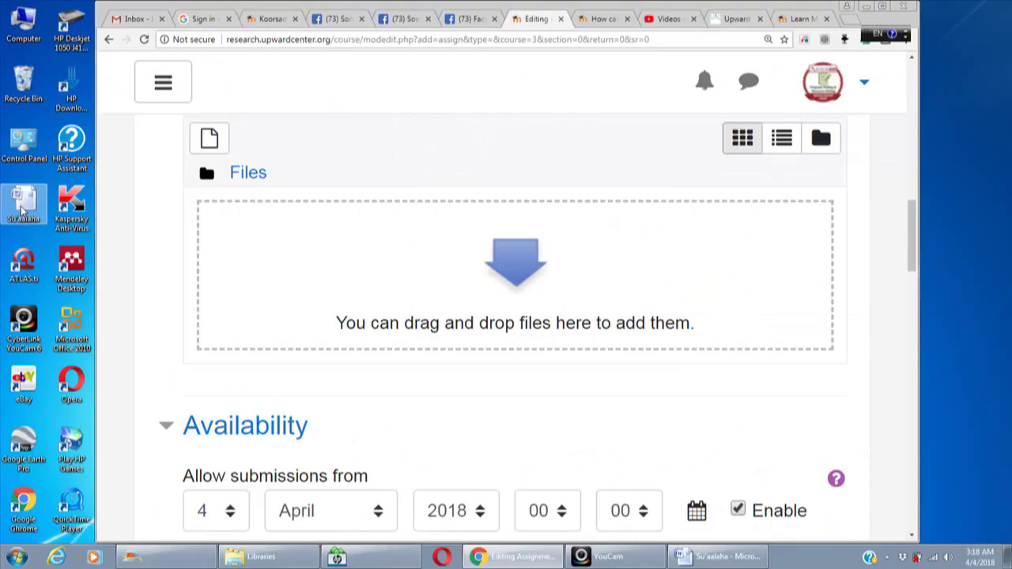
left_click_drag(354, 298, 355, 298)
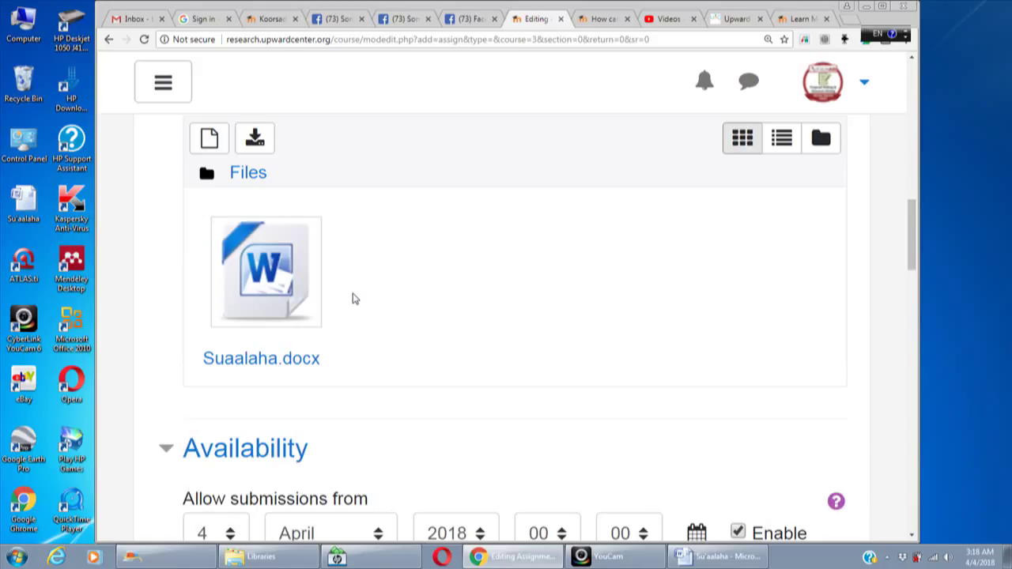
left_click(882, 8)
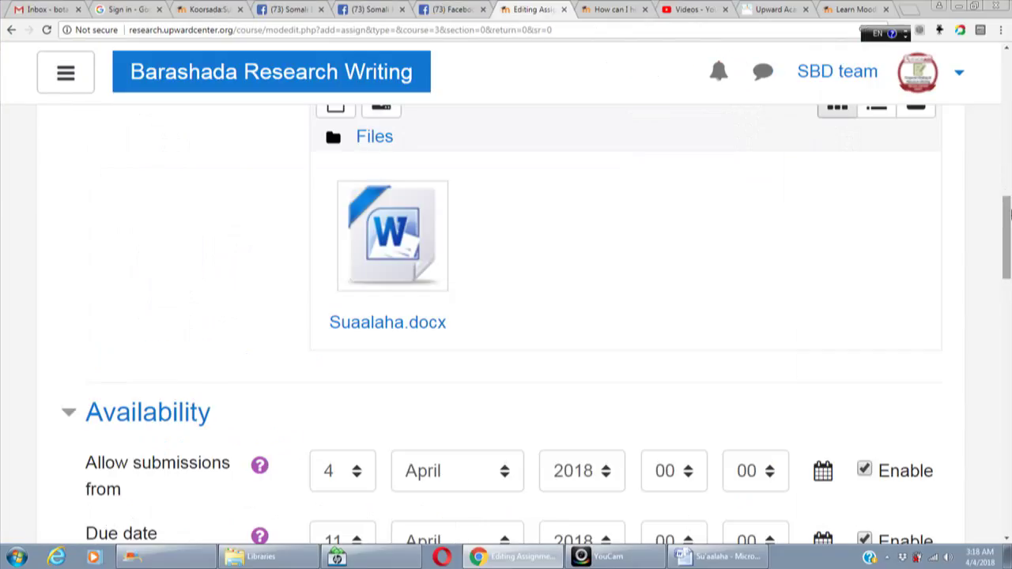
Step: Set the assignment to allow submissions from 1 April 2018 and change the due date's month to June
left_click_drag(1009, 214, 1009, 253)
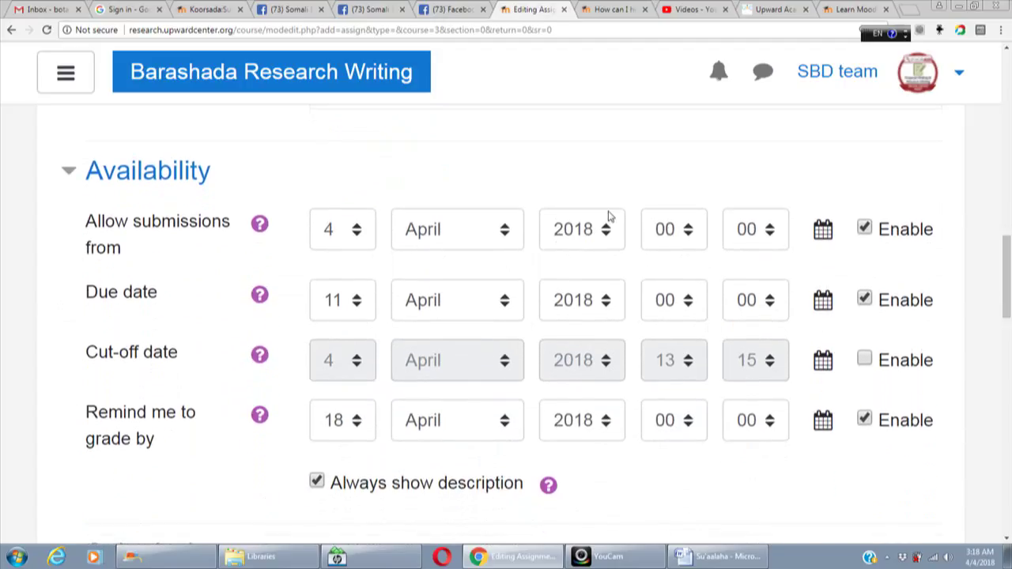
left_click(358, 236)
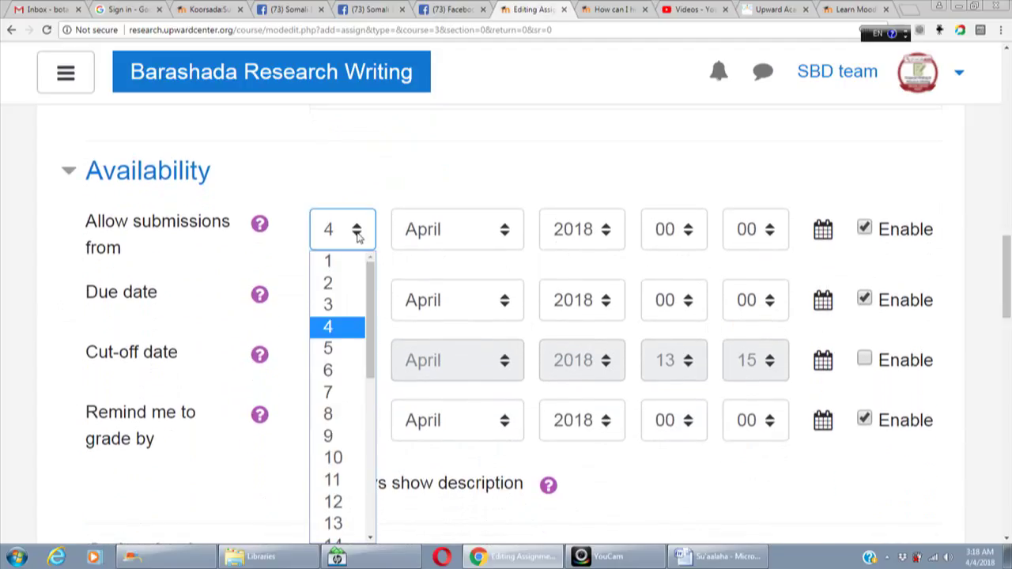
left_click_drag(371, 287, 379, 439)
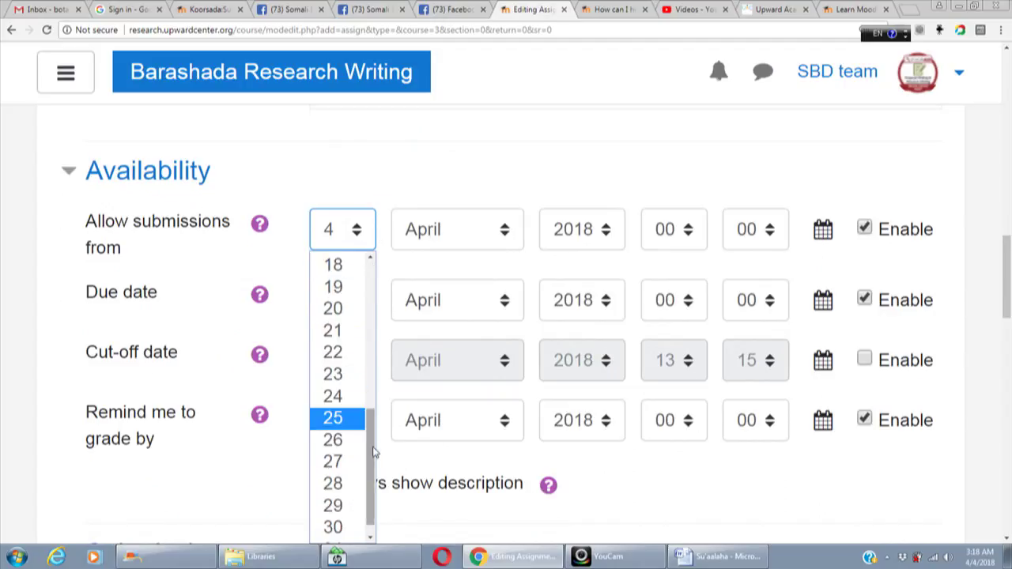
left_click_drag(374, 448, 368, 277)
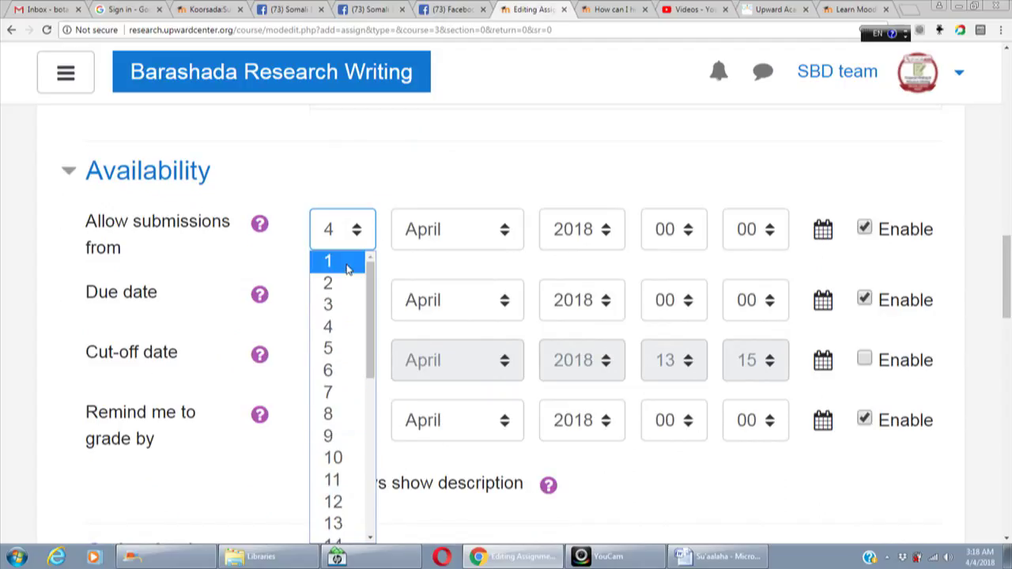
left_click(351, 264)
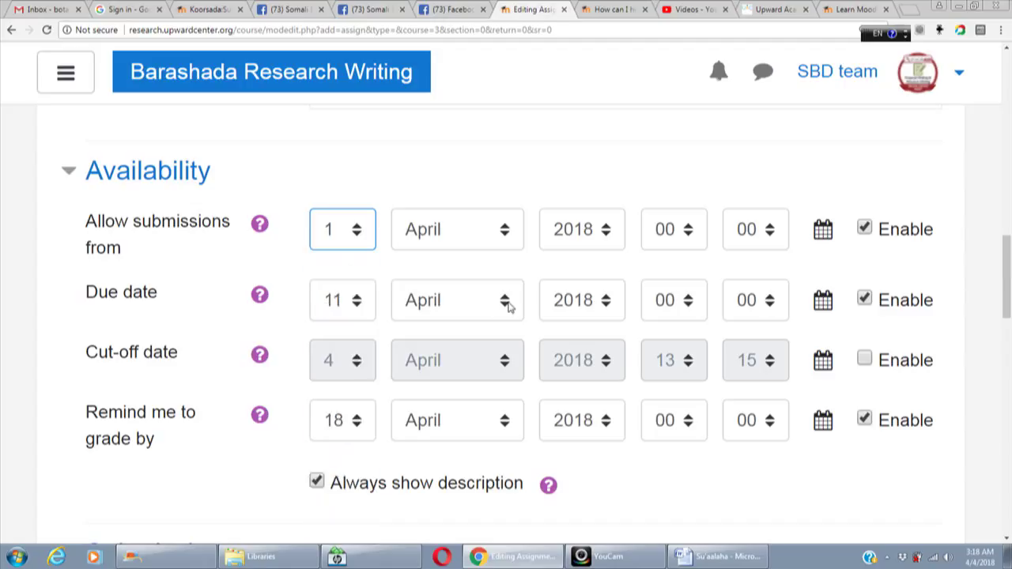
left_click(507, 302)
left_click(455, 140)
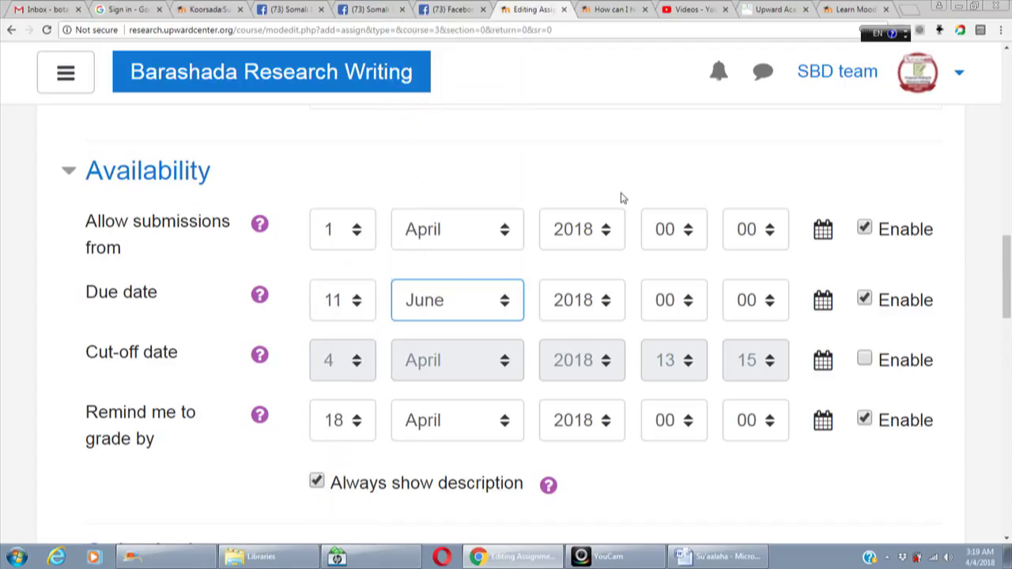
left_click_drag(1009, 261, 1009, 289)
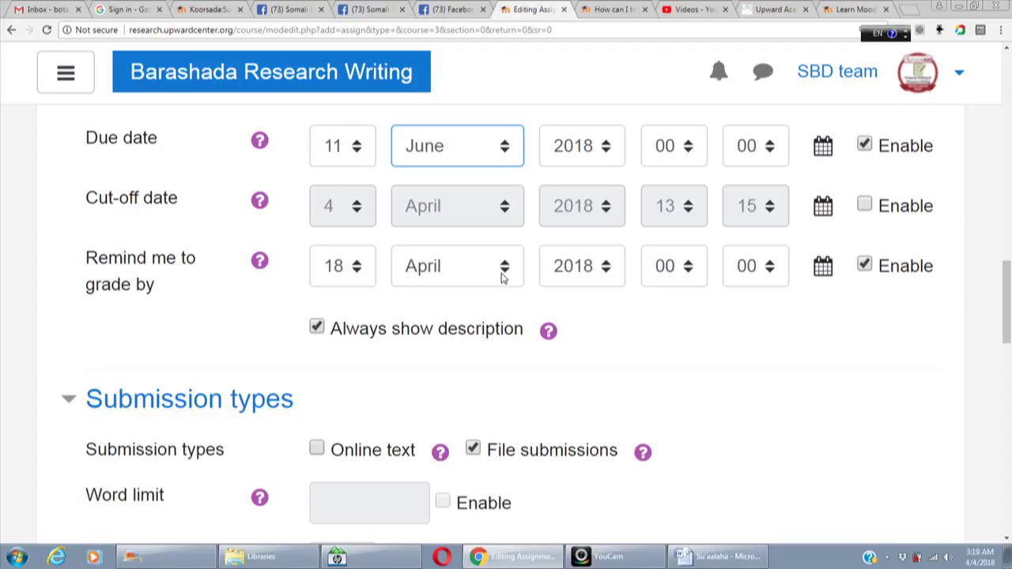
Step: Change the month of the assignment's grading reminder date to May
left_click(503, 270)
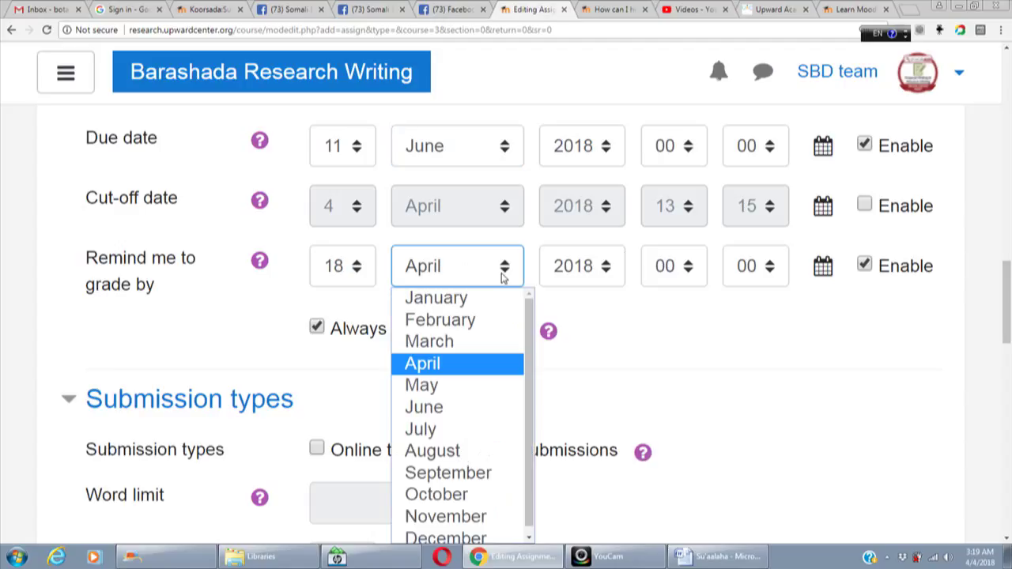
left_click(439, 386)
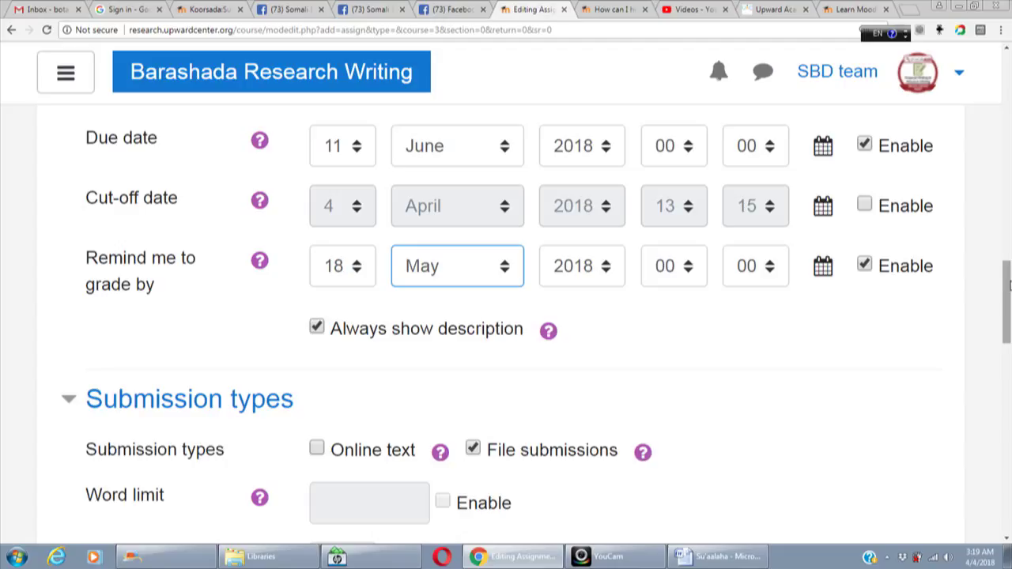
Step: Set the maximum number of uploaded files for the assignment's submissions to 20
left_click_drag(1009, 288, 1008, 316)
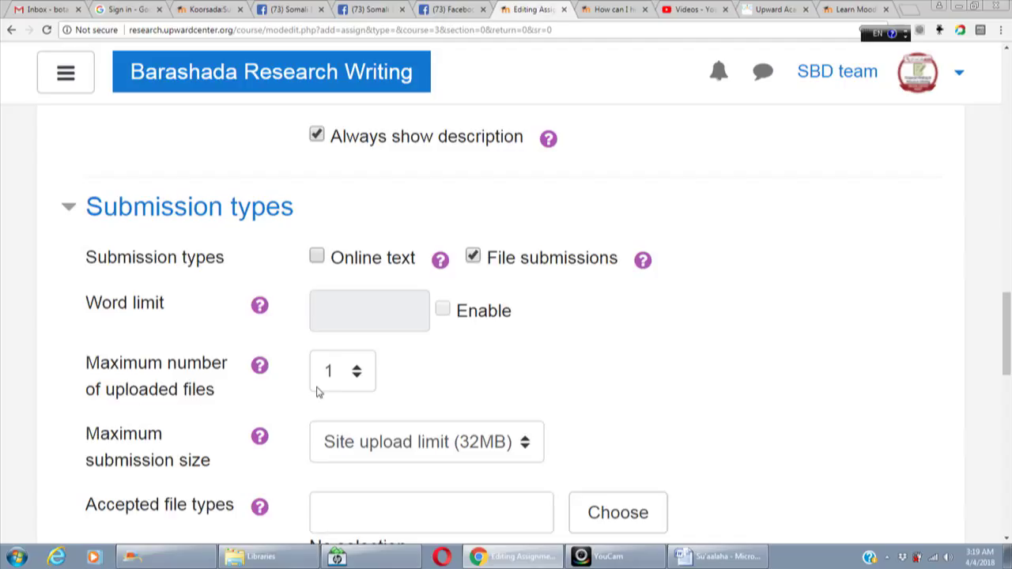
left_click(364, 373)
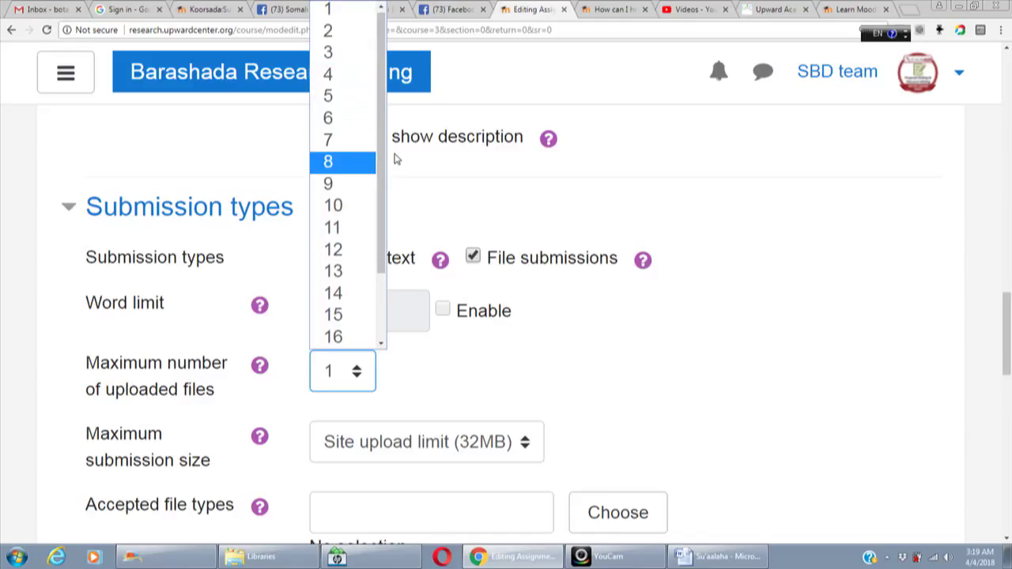
left_click(381, 310)
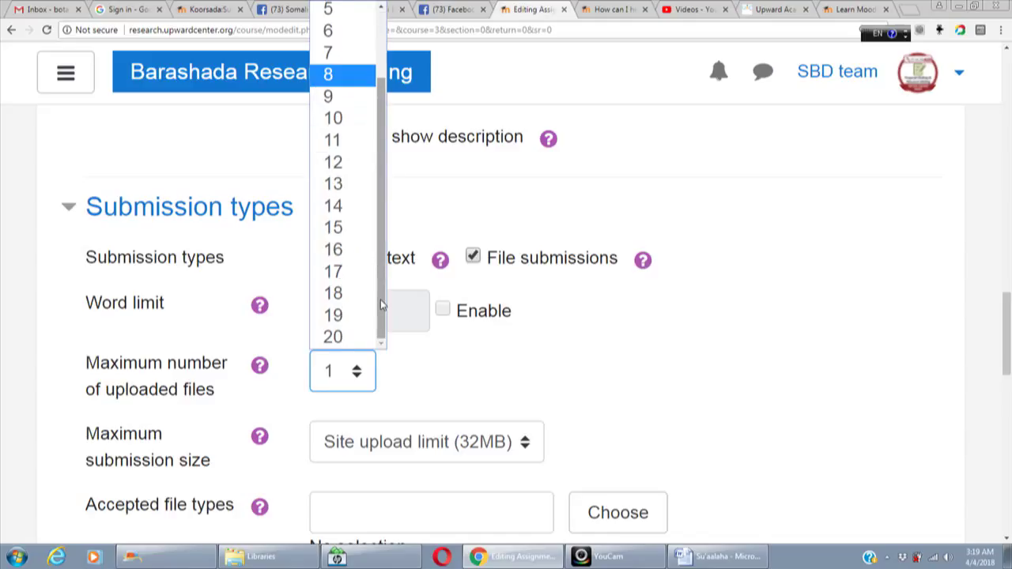
left_click(353, 336)
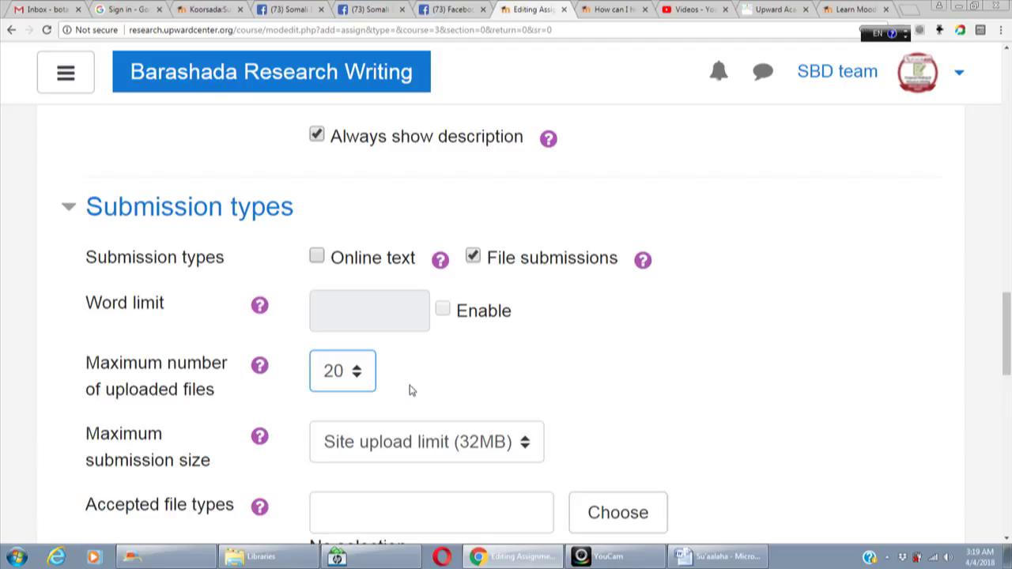
left_click(356, 372)
left_click(357, 372)
Step: Allow online text submissions and enable a word limit of 500 for them
left_click(319, 258)
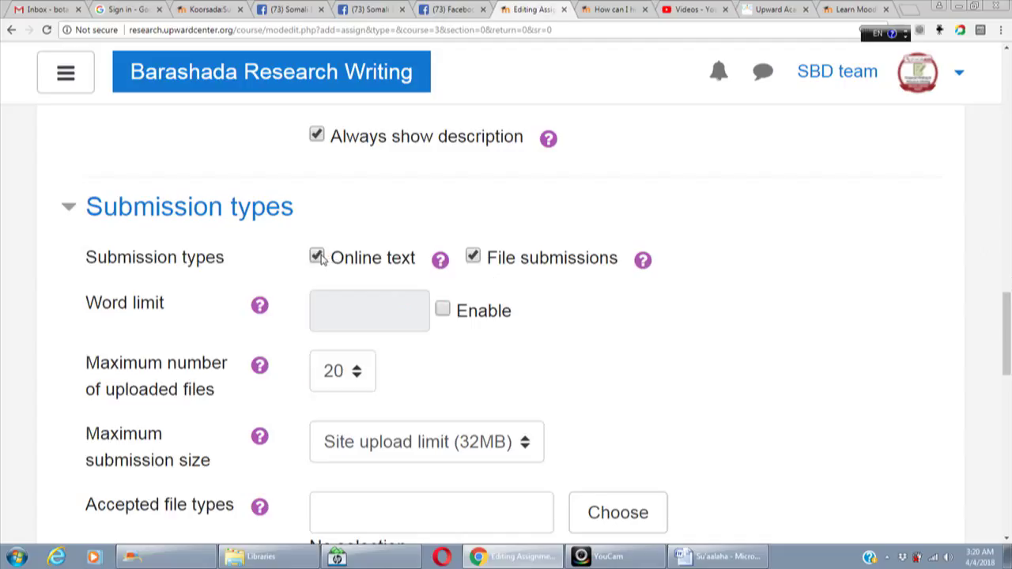
left_click(442, 309)
left_click(371, 309)
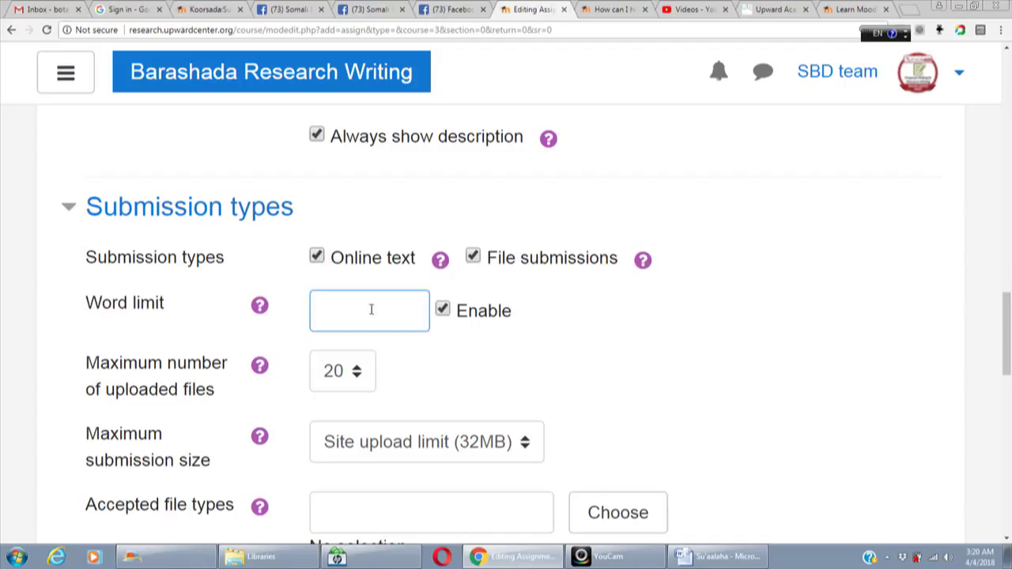
type("5000")
key("BackSpace")
Step: Set the maximum number of uploaded files to 1 and turn off file submissions, leaving only online text
left_click(473, 257)
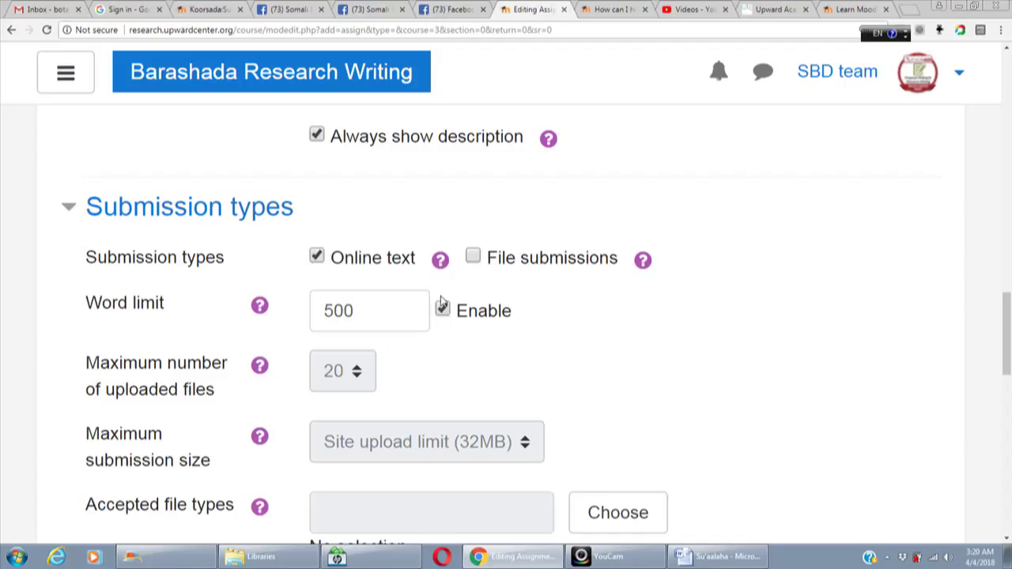
left_click(473, 256)
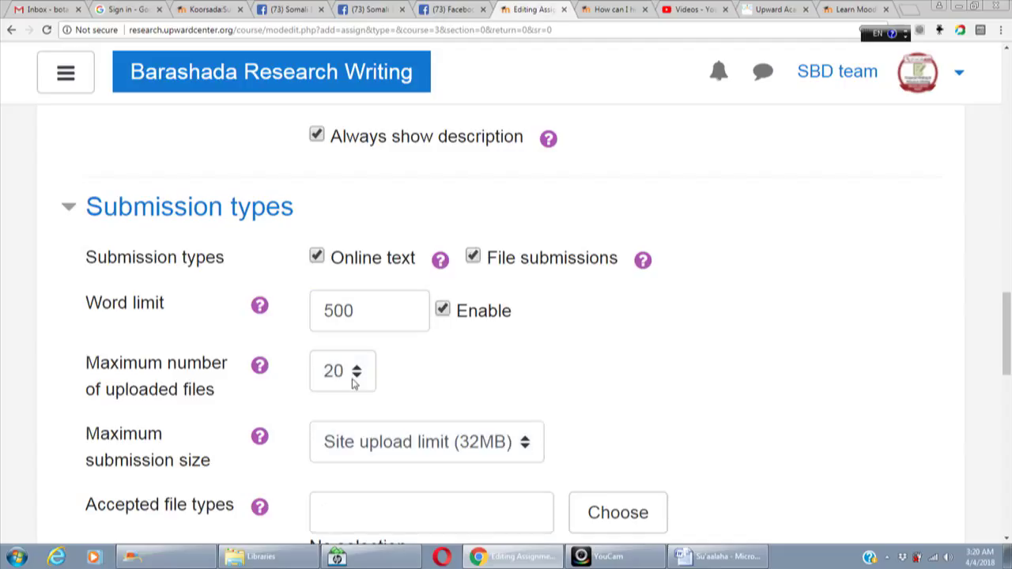
left_click(350, 383)
left_click_drag(382, 183, 383, 107)
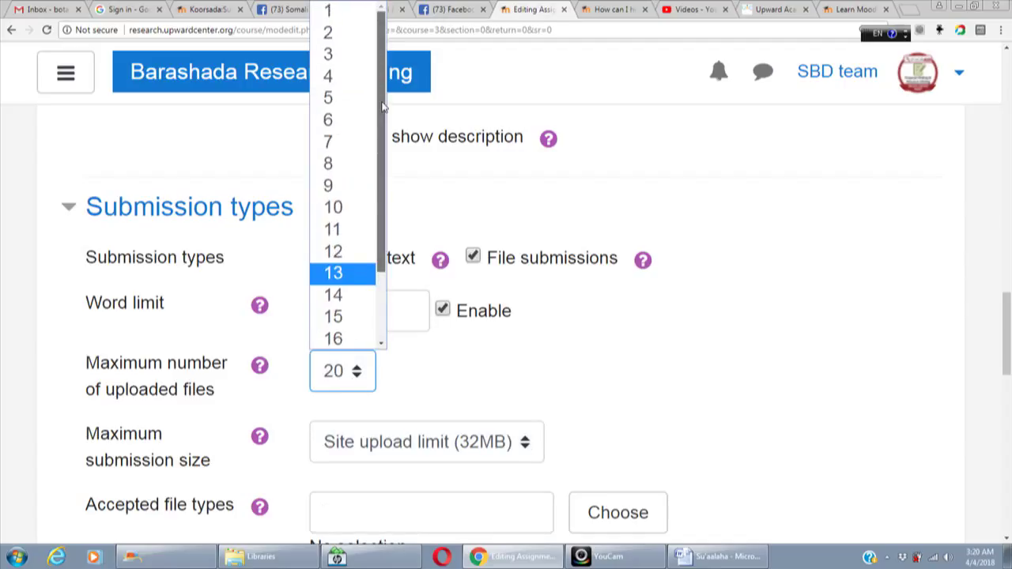
left_click(329, 12)
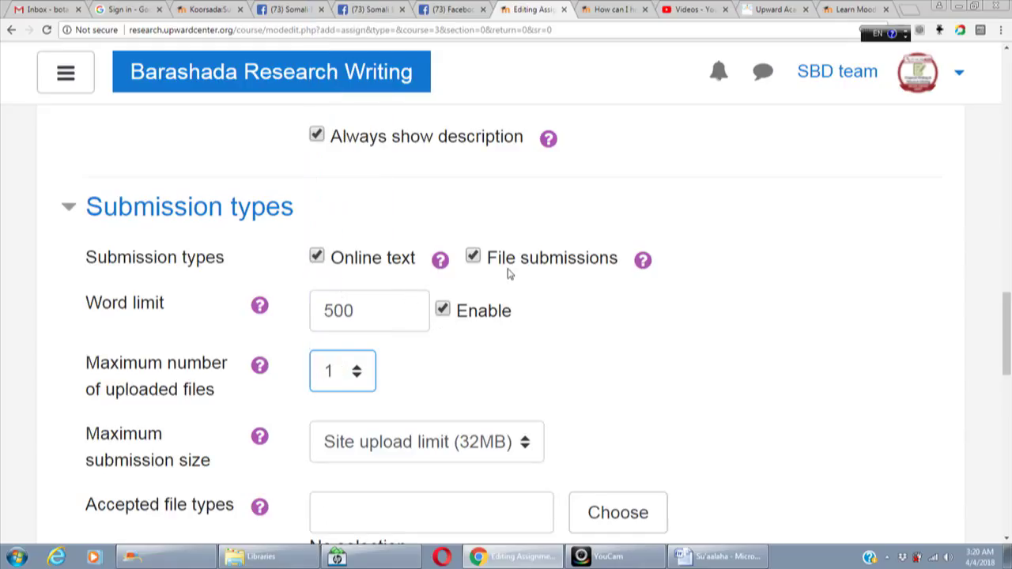
left_click(472, 257)
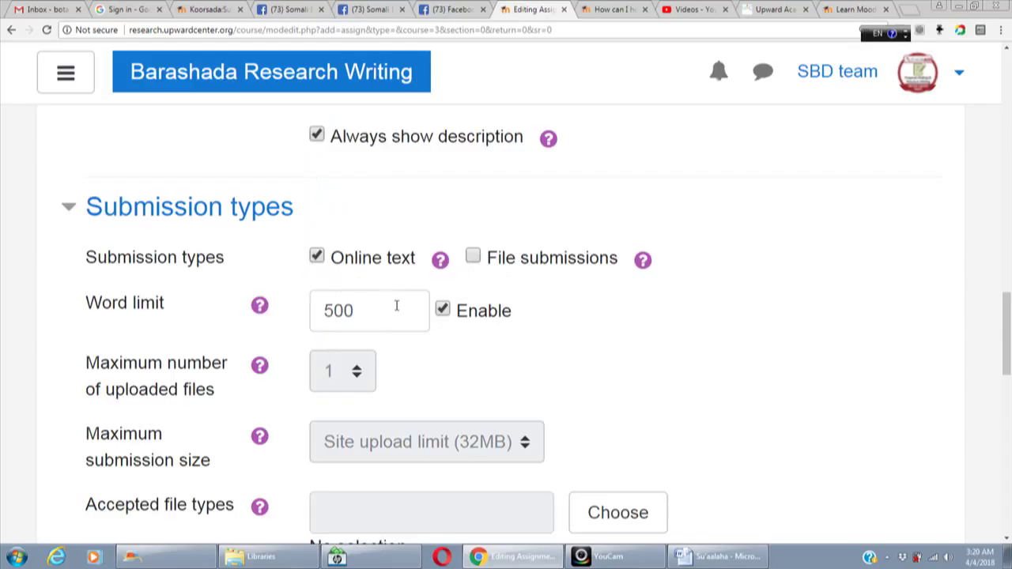
left_click_drag(1009, 316, 1009, 341)
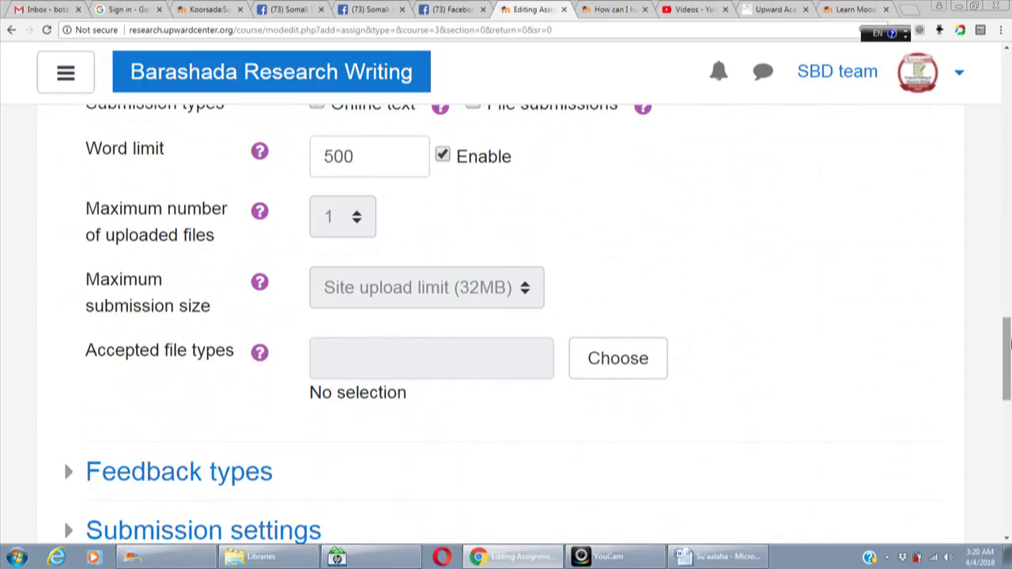
left_click_drag(1009, 344, 1009, 334)
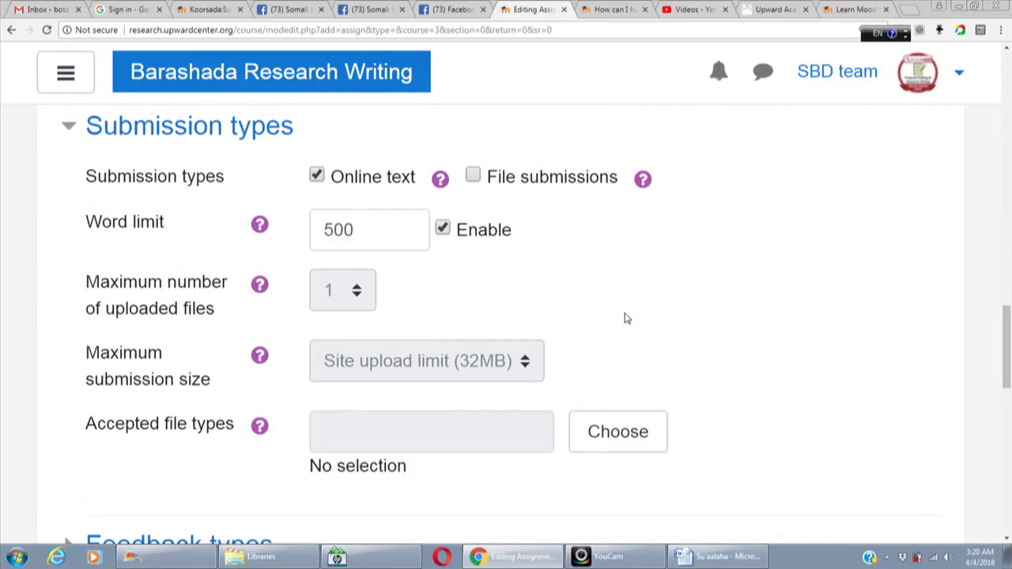
left_click(362, 229)
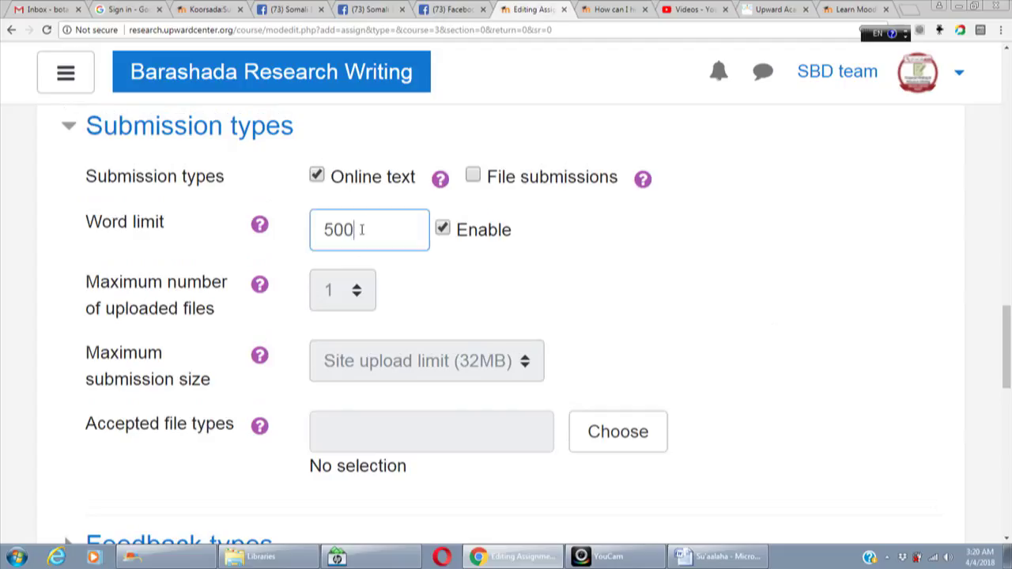
Step: Expand the feedback types settings and set Comment inline to Yes
left_click_drag(1009, 341, 1009, 393)
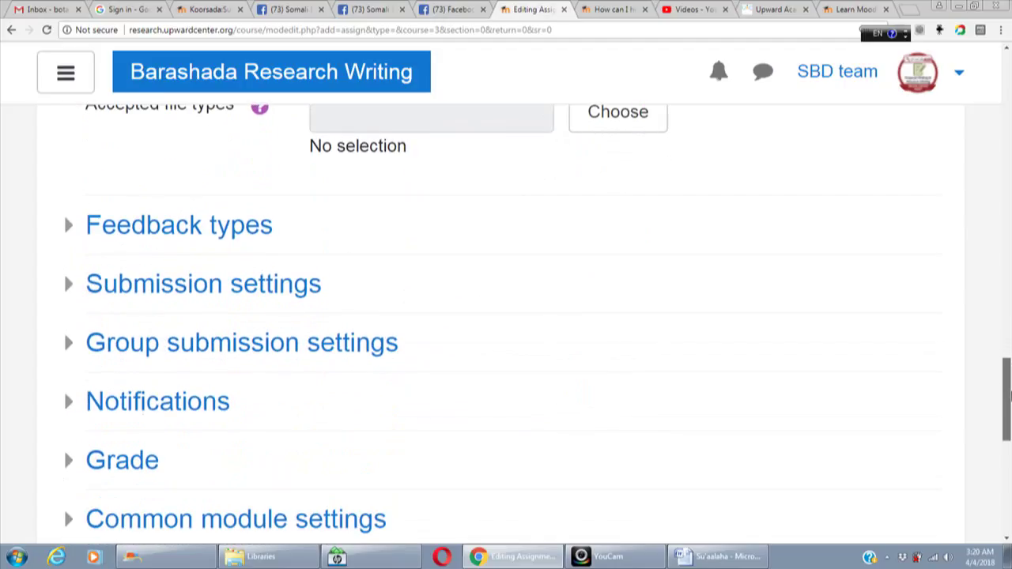
left_click(223, 227)
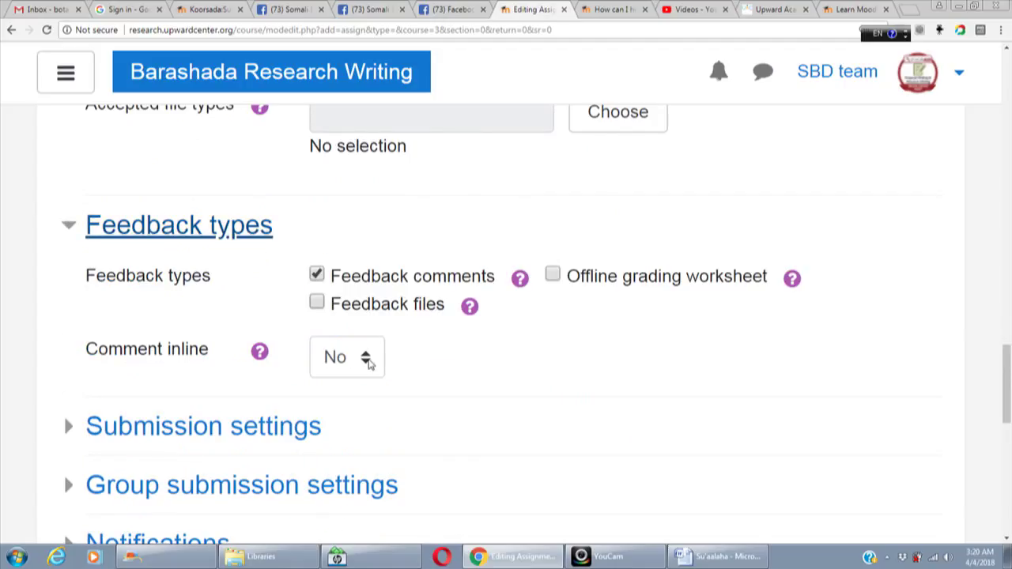
left_click(369, 360)
left_click(348, 412)
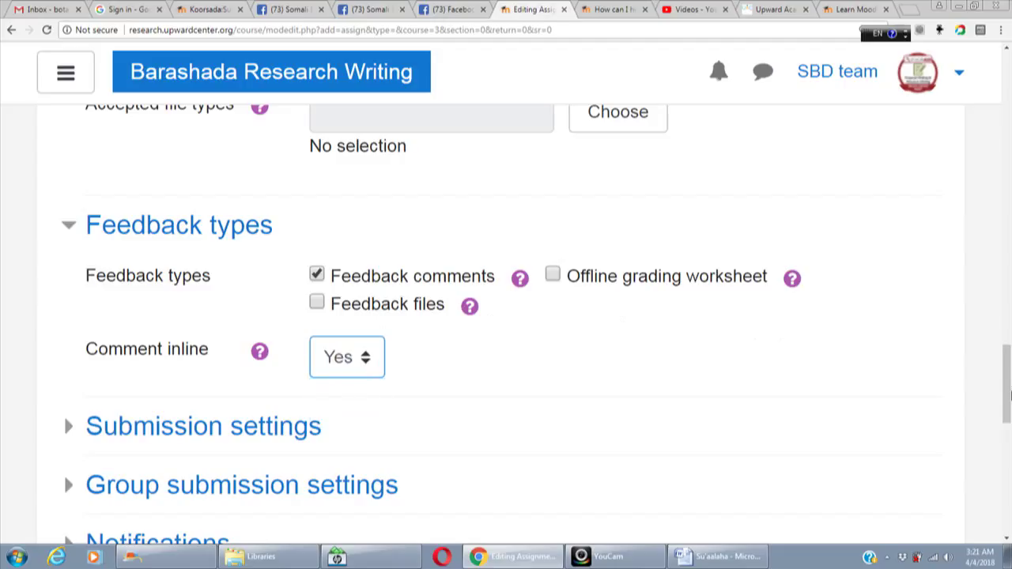
Step: Expand the submission settings and set the requirement that students use the submit button to Yes
left_click_drag(1006, 383, 1008, 421)
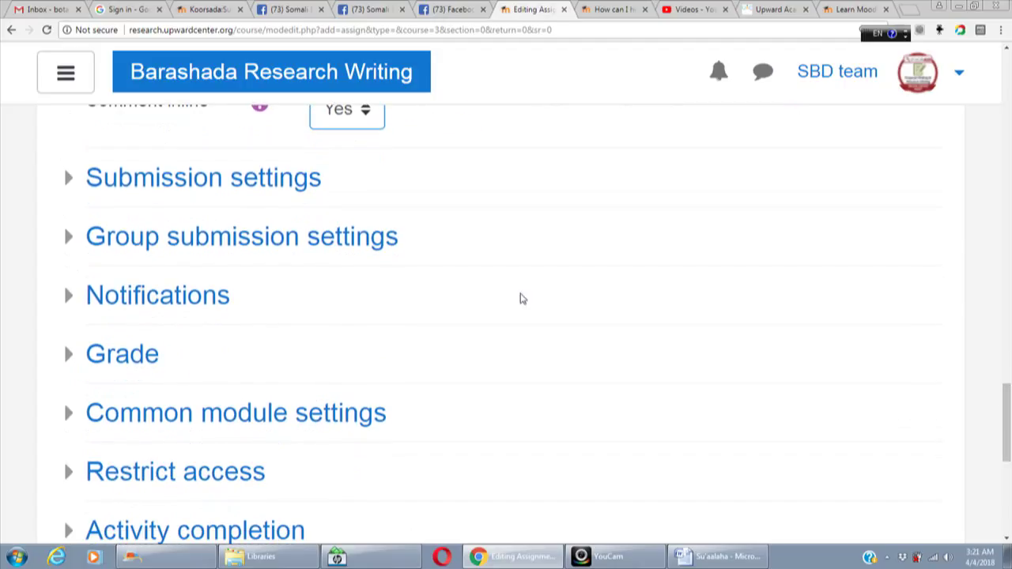
left_click(257, 177)
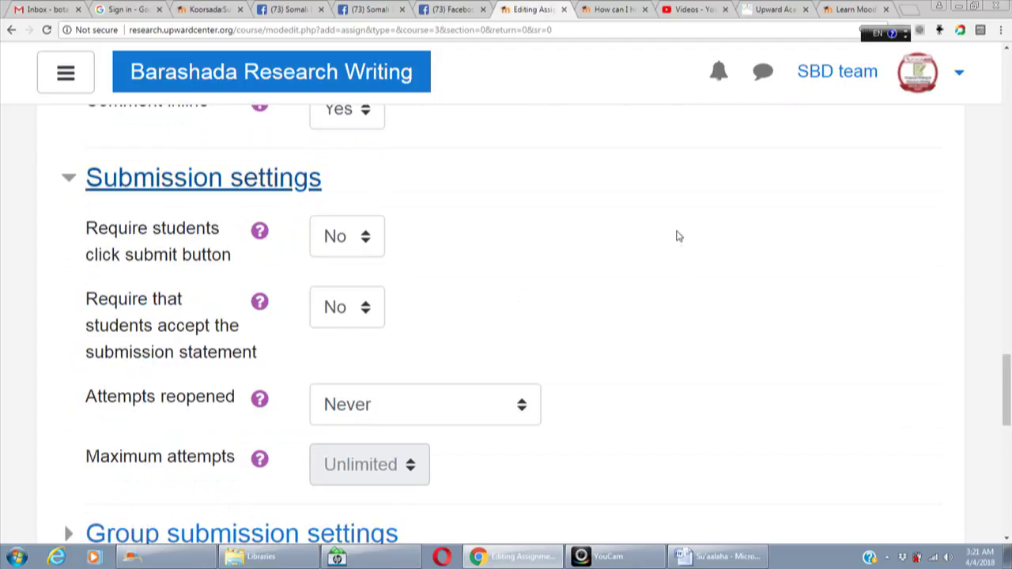
left_click(368, 243)
left_click(354, 289)
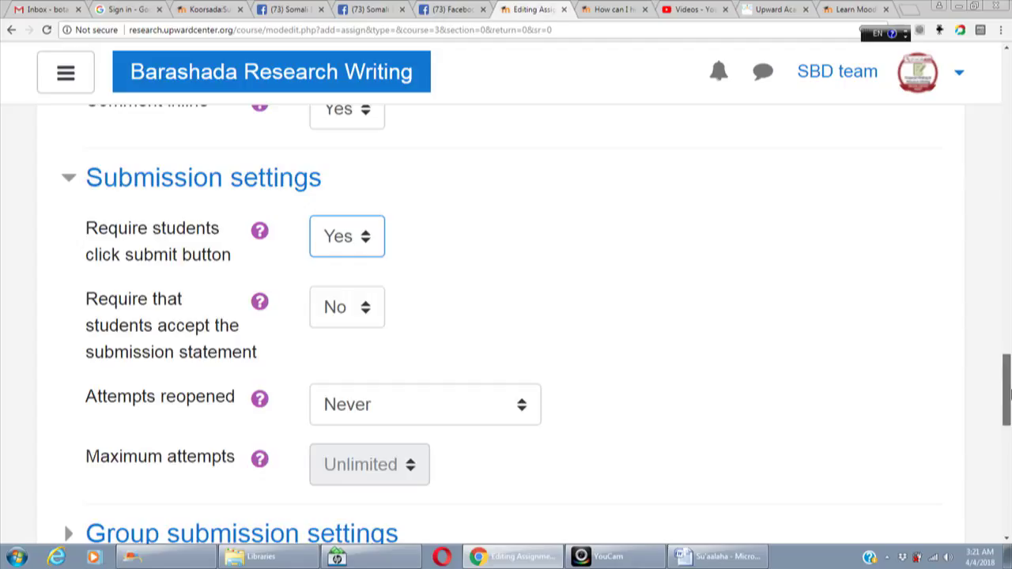
Step: Set submission attempts to be reopened manually, with a maximum of 3 attempts
left_click_drag(1007, 395, 1008, 416)
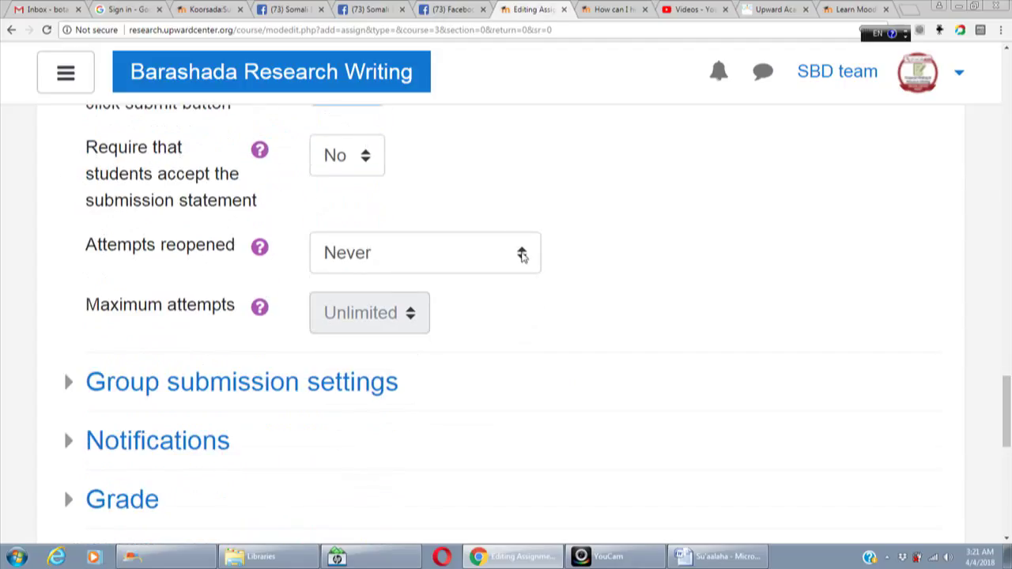
left_click(521, 253)
left_click(463, 305)
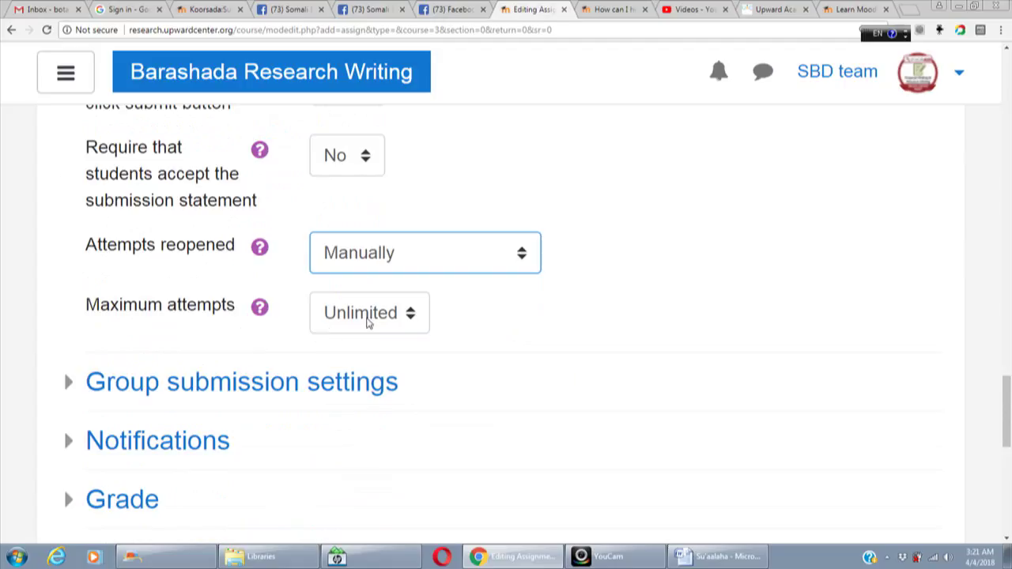
left_click(411, 314)
left_click(416, 318)
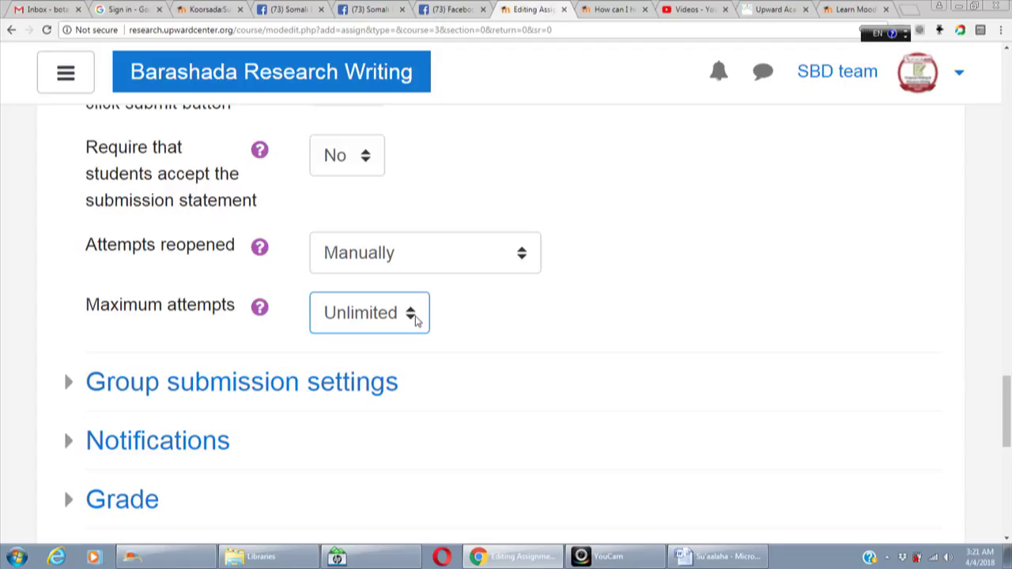
left_click(411, 313)
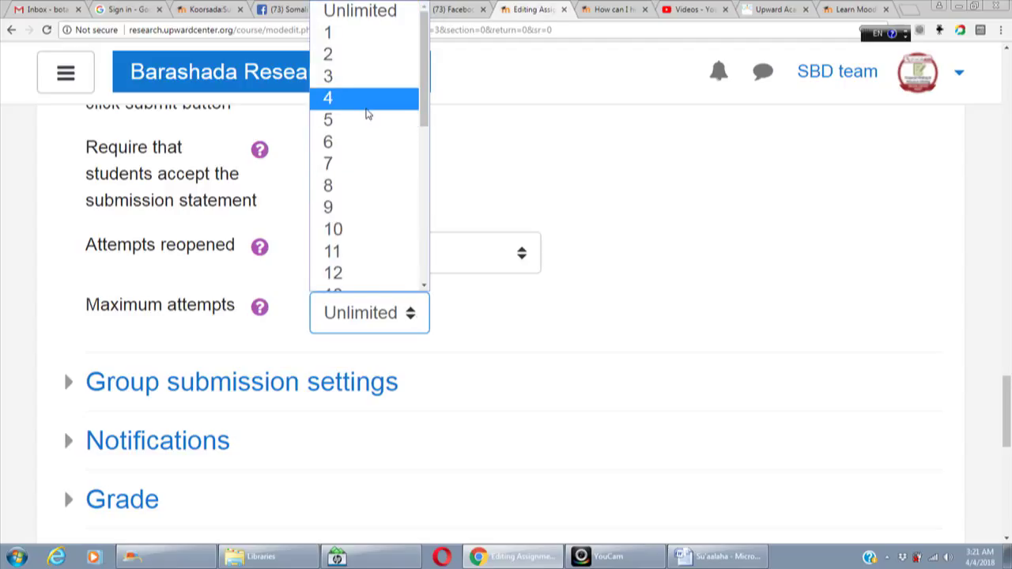
left_click(367, 84)
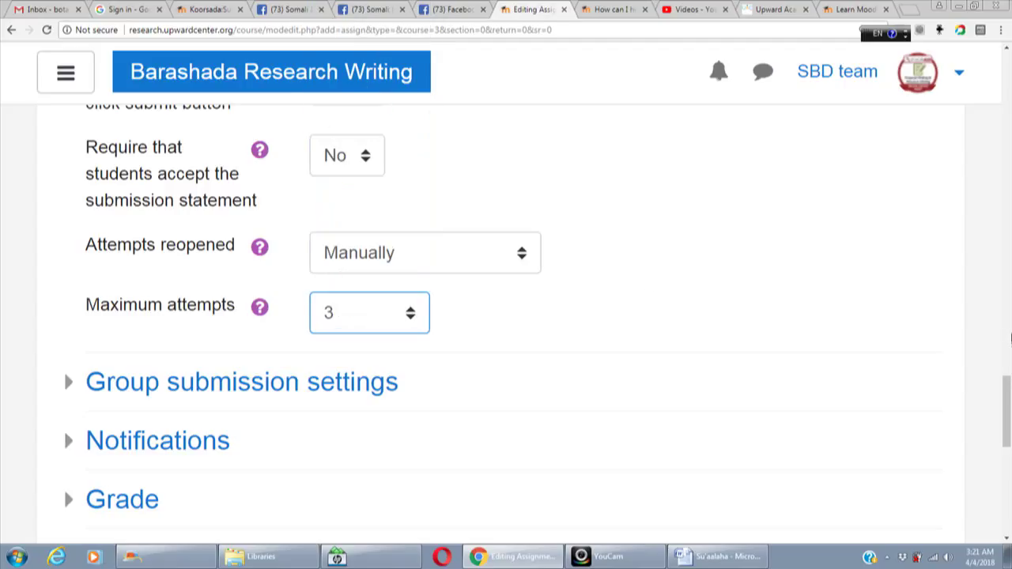
Step: Expand the assignment's grade settings and set the grade to pass to 50
left_click_drag(1008, 371, 1007, 411)
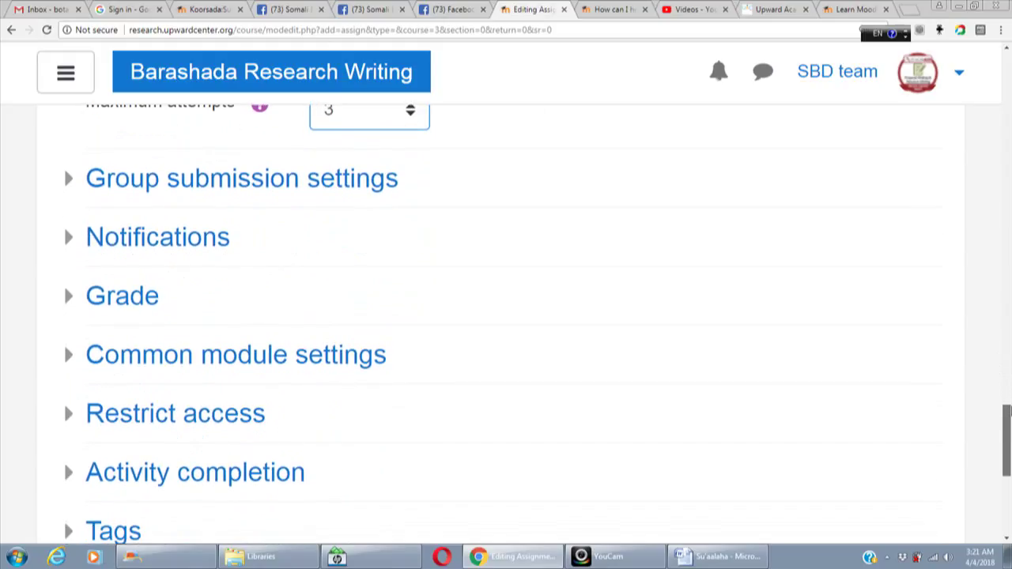
left_click_drag(1007, 411, 1007, 416)
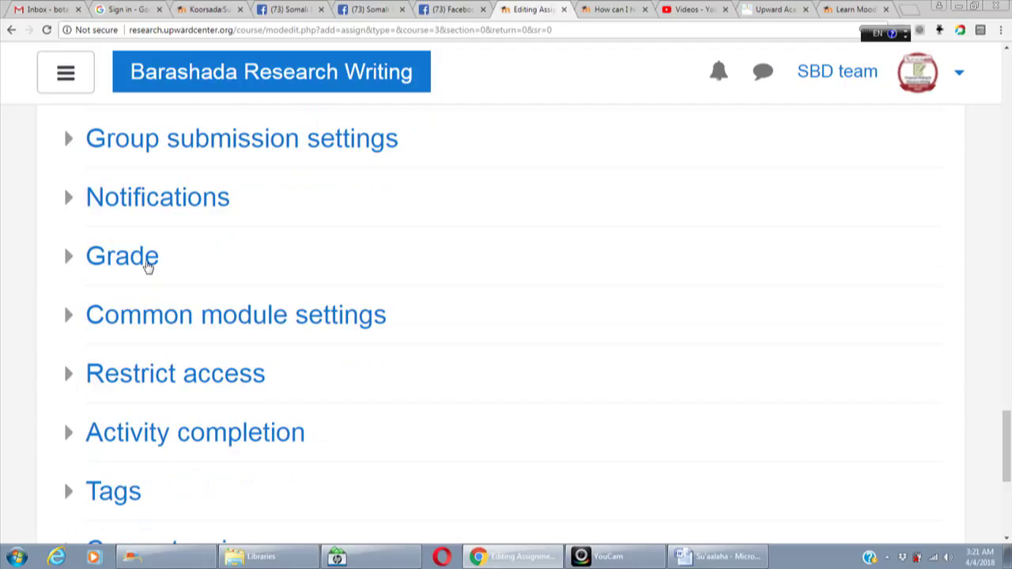
left_click(132, 270)
left_click_drag(1007, 372, 1004, 421)
left_click(372, 381)
type("50")
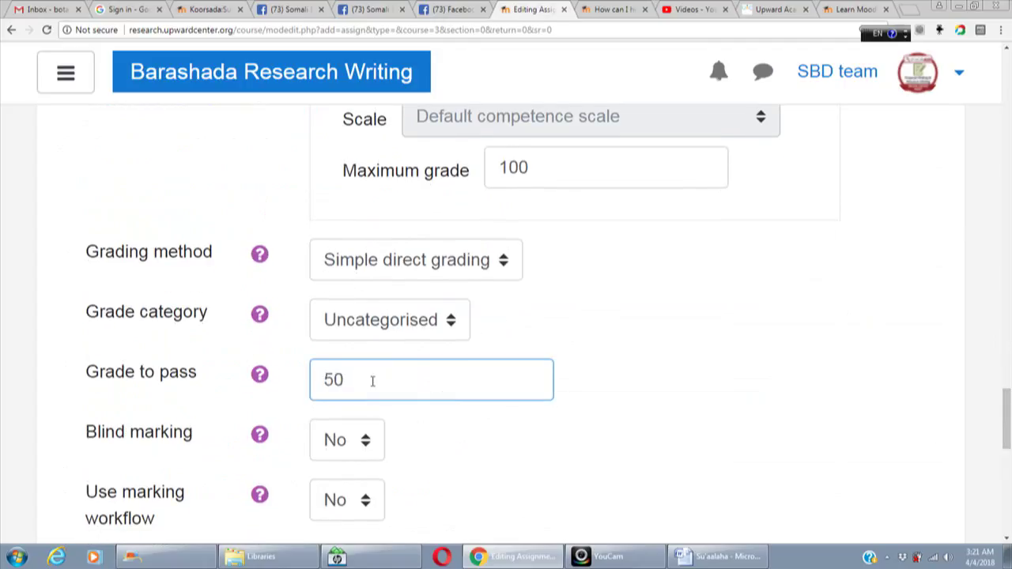
Step: Expand the activity completion settings and set completion tracking to "Show activity as complete when conditions are met"
left_click_drag(1009, 401, 1008, 457)
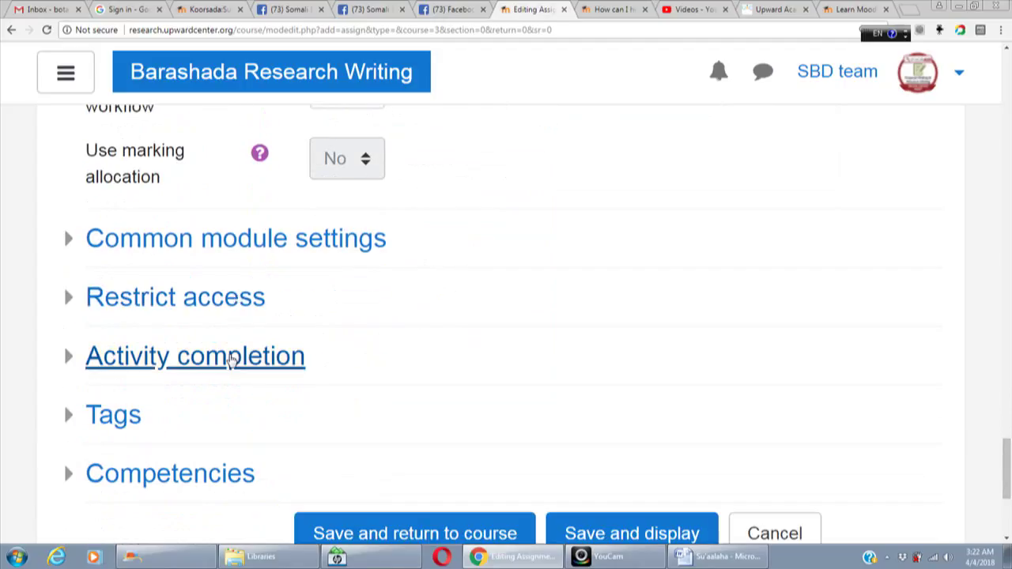
left_click(233, 359)
left_click_drag(1007, 419, 1007, 431)
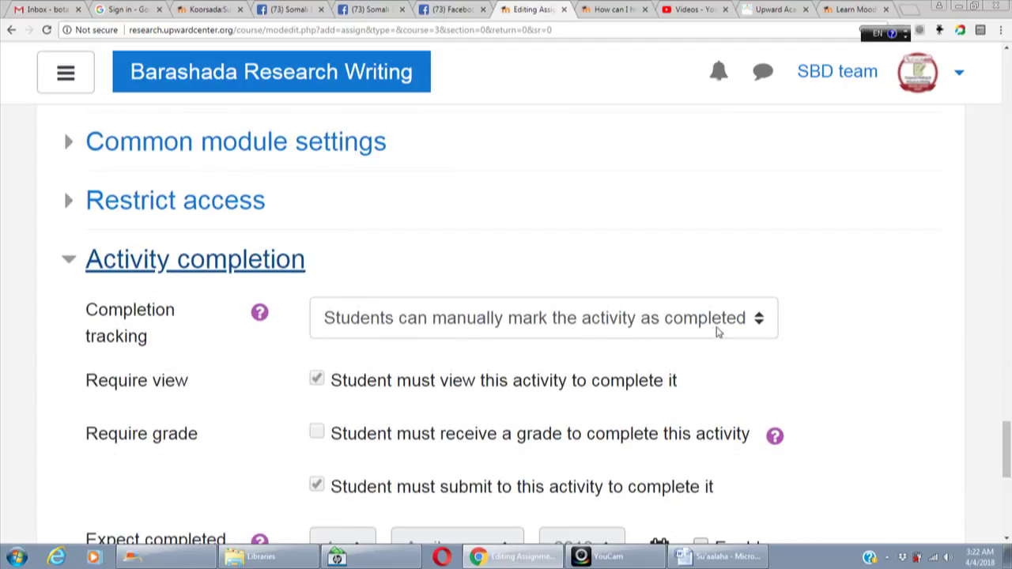
left_click(759, 326)
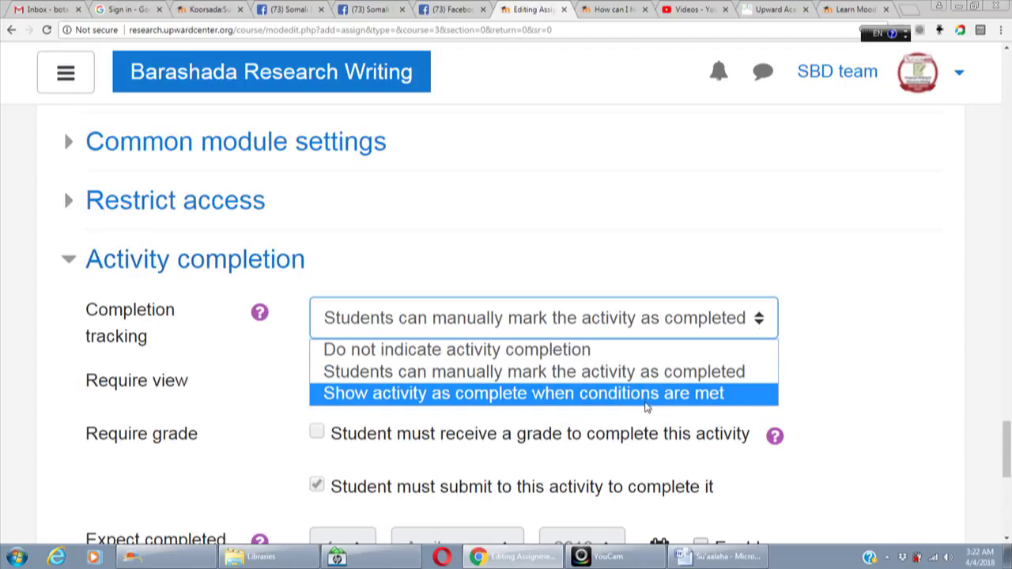
left_click(648, 400)
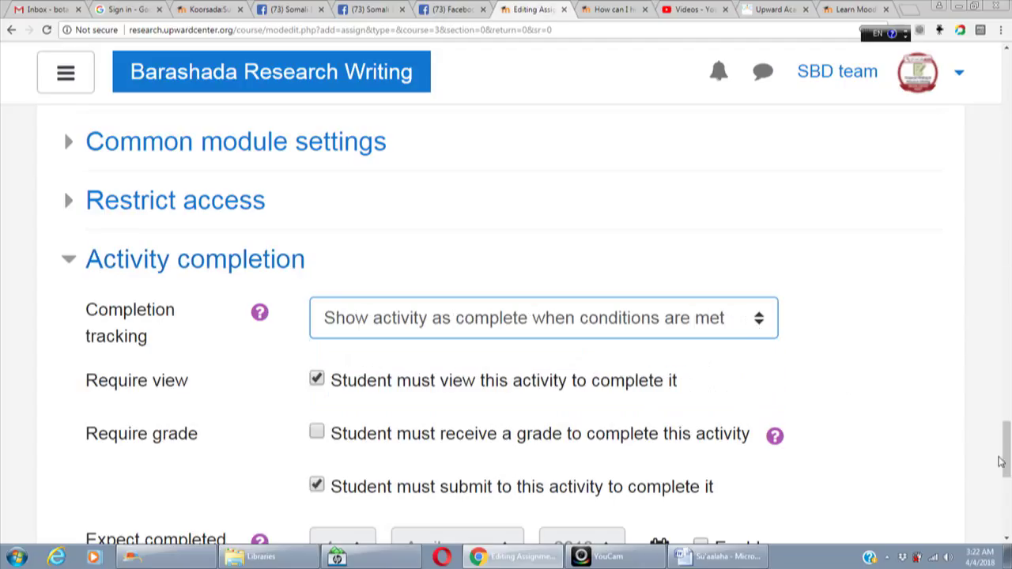
scroll(1007, 457, "down", 2)
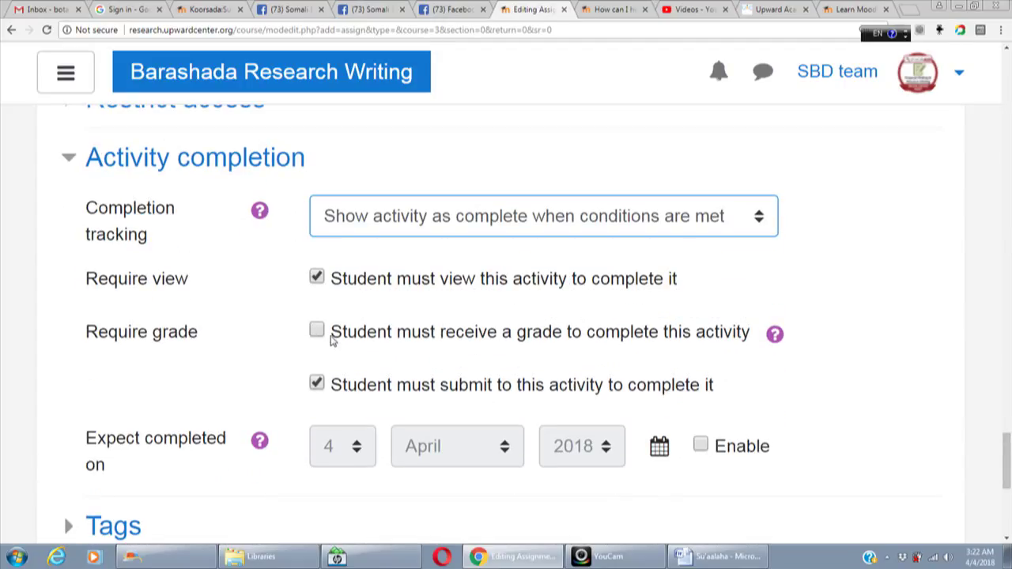
Step: Enable the expected completion date, set it to 4 June 2018, and try to save the assignment and return to the course
left_click(318, 332)
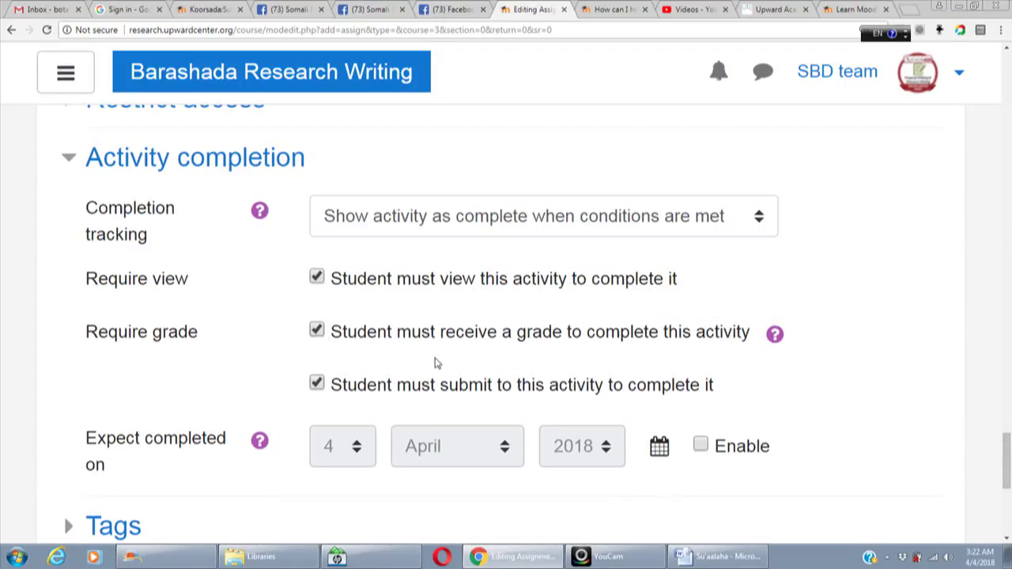
left_click(317, 332)
scroll(1007, 468, "down", 1)
scroll(1008, 468, "down", 1)
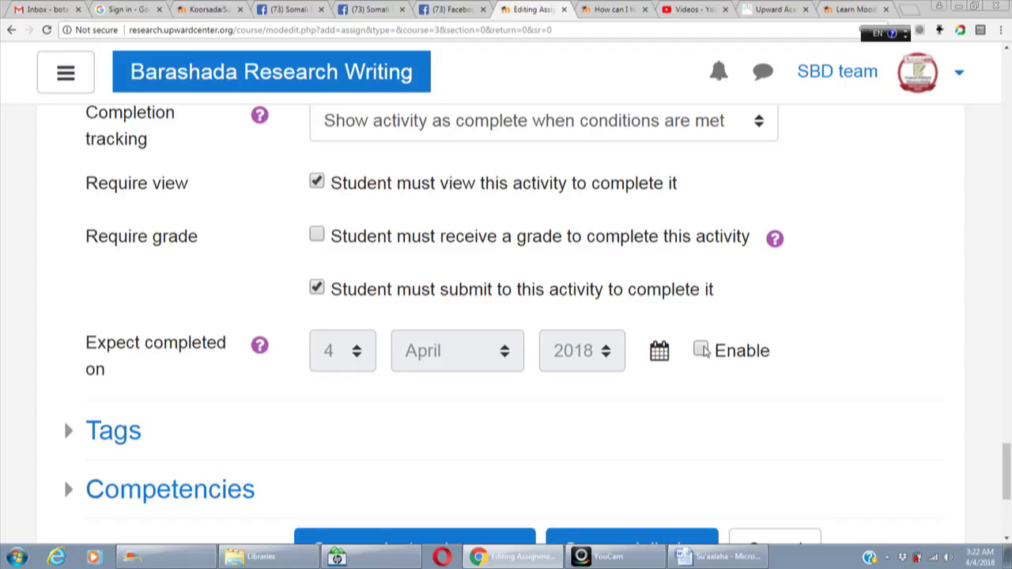
left_click(703, 351)
left_click(514, 350)
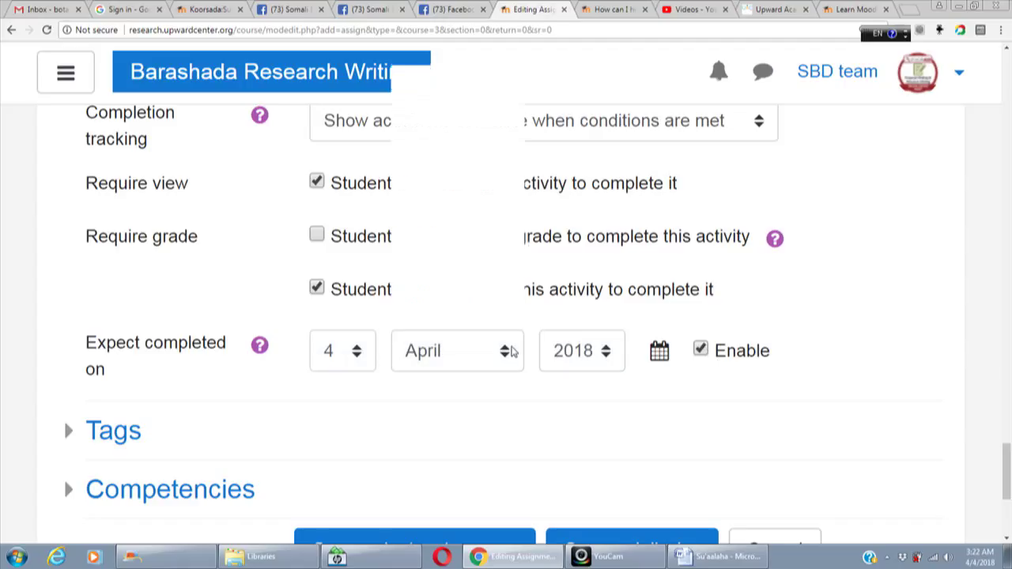
left_click(443, 185)
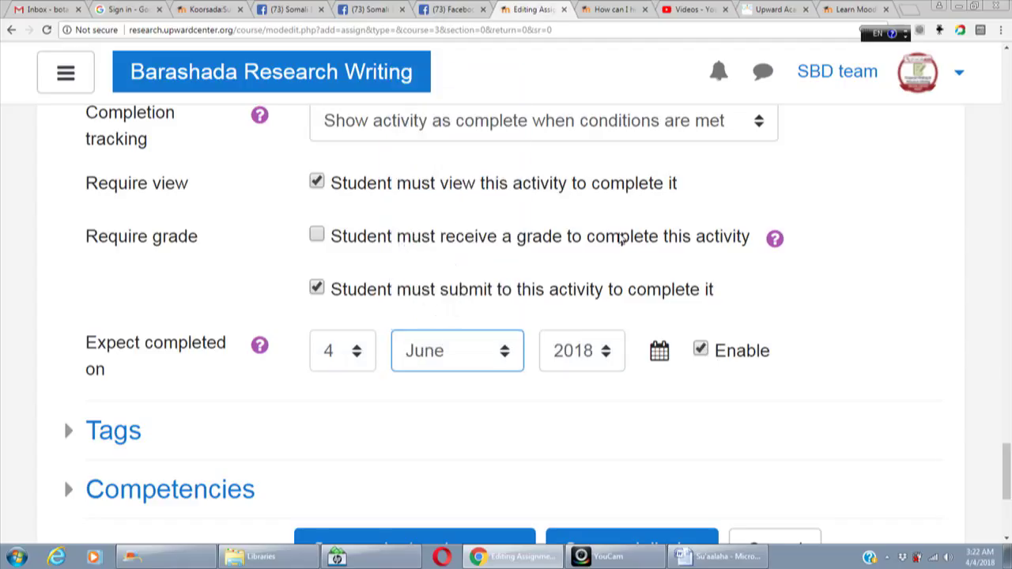
scroll(1008, 458, "down", 2)
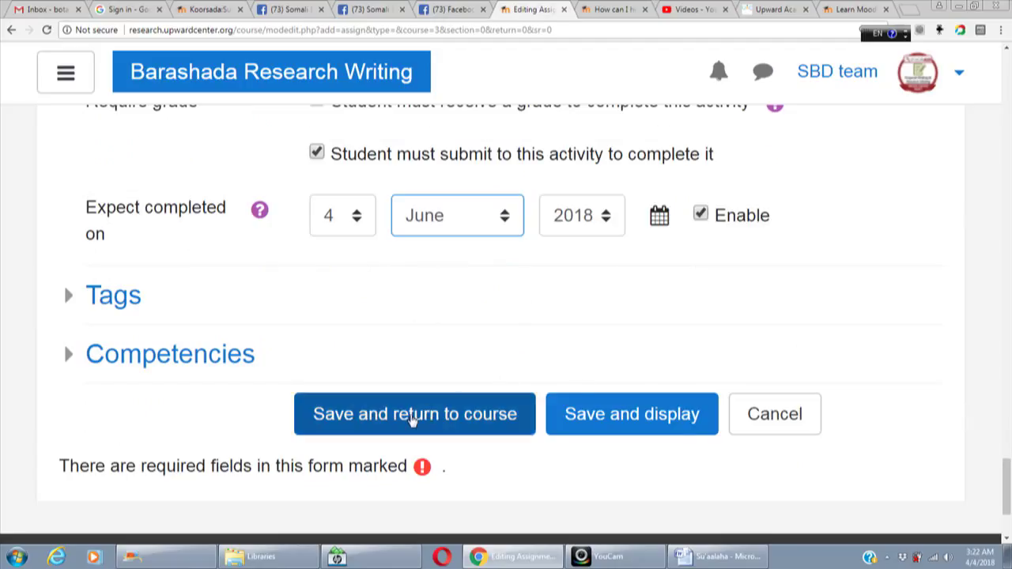
left_click(411, 420)
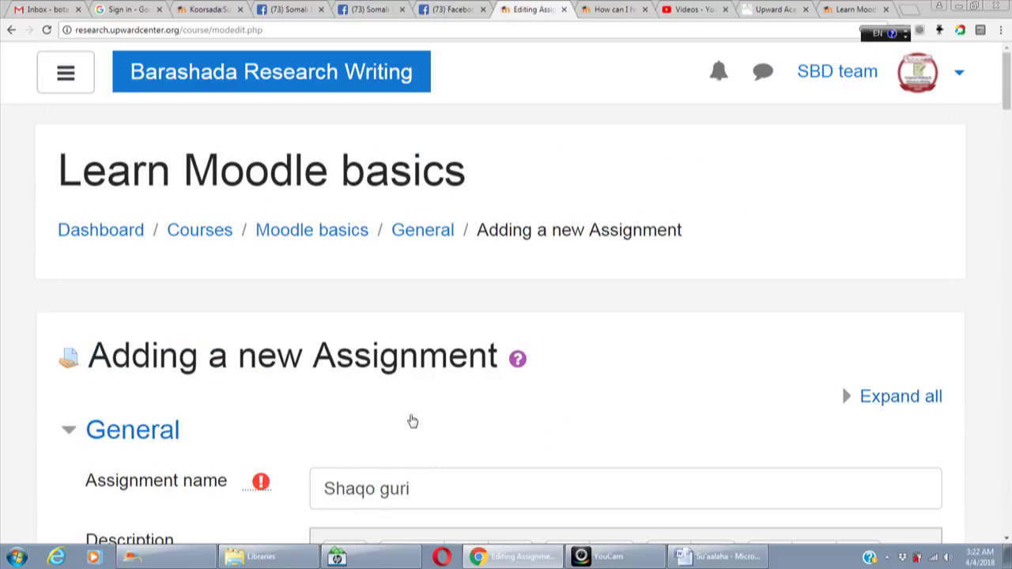
Step: Set the grading reminder's month to April and try to save the assignment again
left_click_drag(1008, 77, 1010, 221)
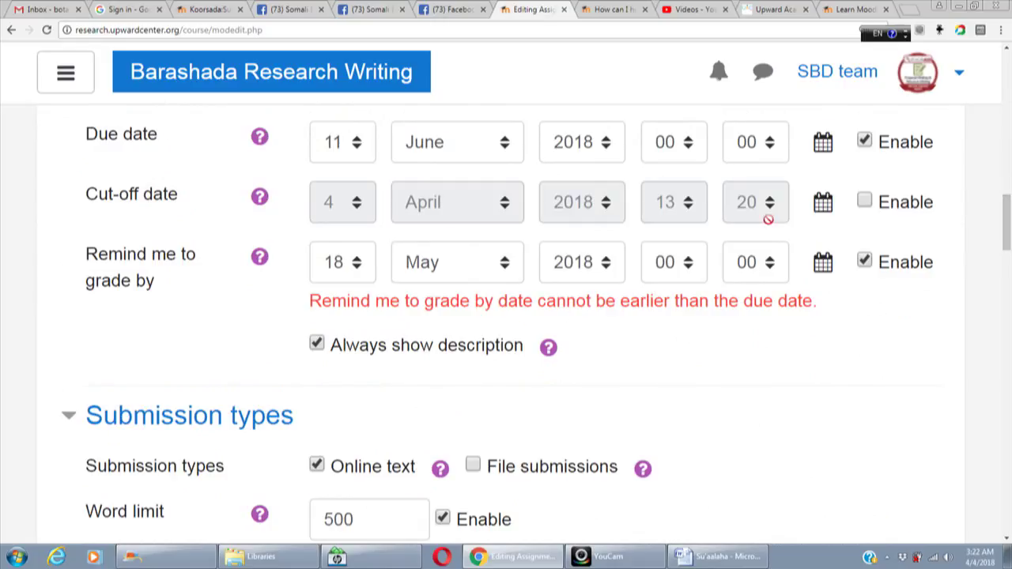
left_click(506, 267)
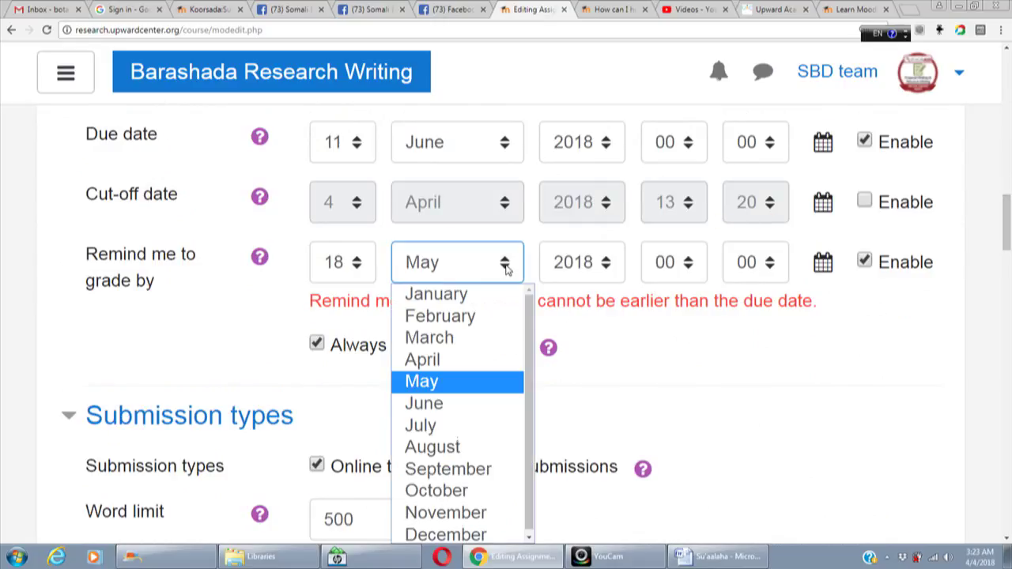
left_click(443, 362)
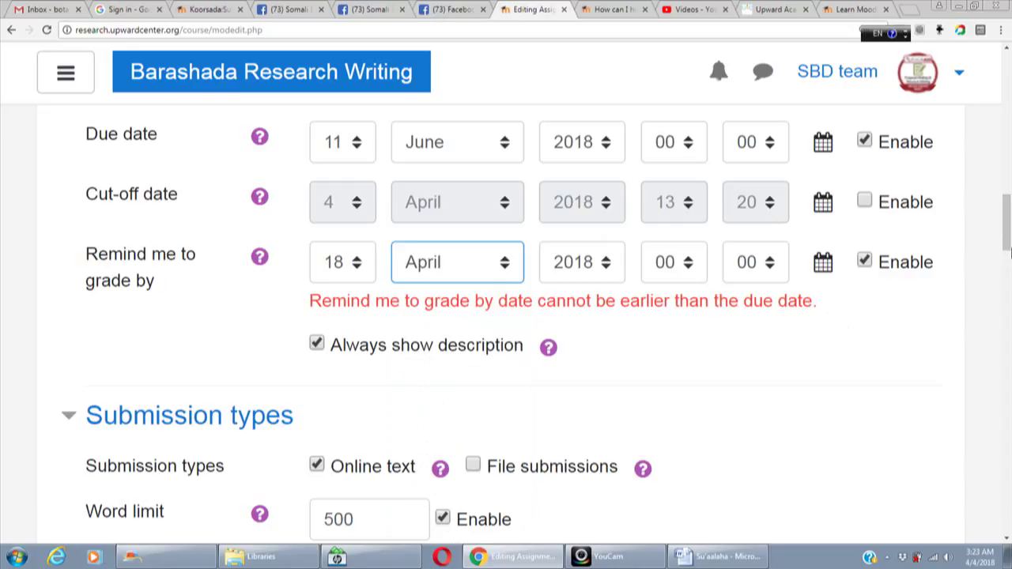
mouse_move(1006, 225)
left_mouse_down()
mouse_move(1007, 490)
mouse_move(1006, 228)
left_mouse_up()
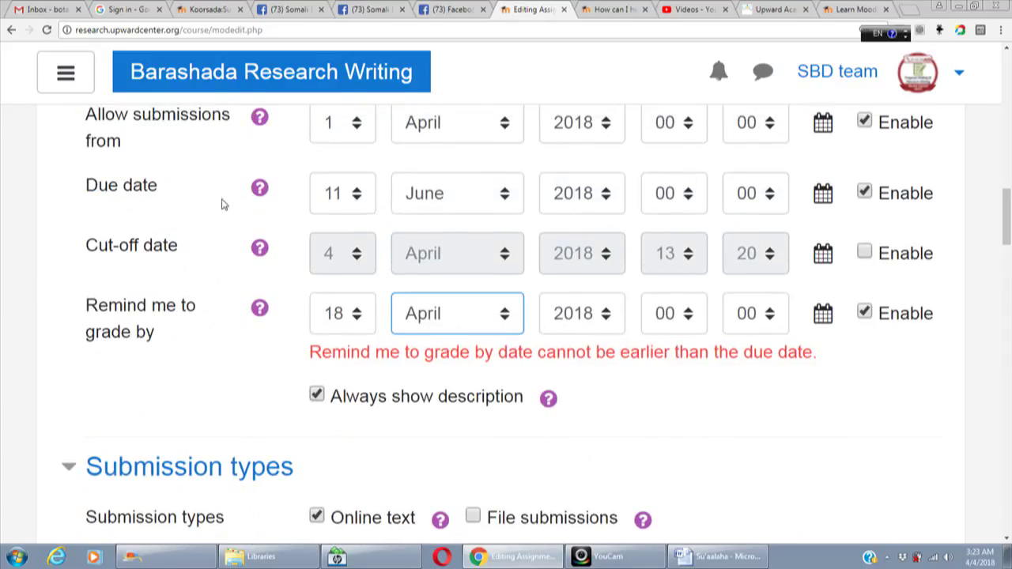
left_click_drag(1006, 207, 1006, 468)
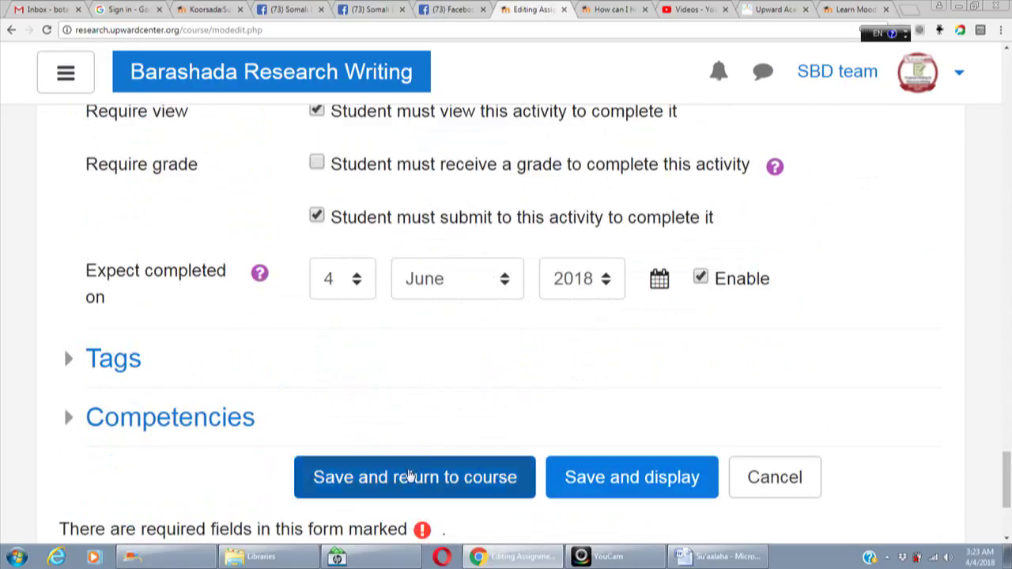
left_click(410, 475)
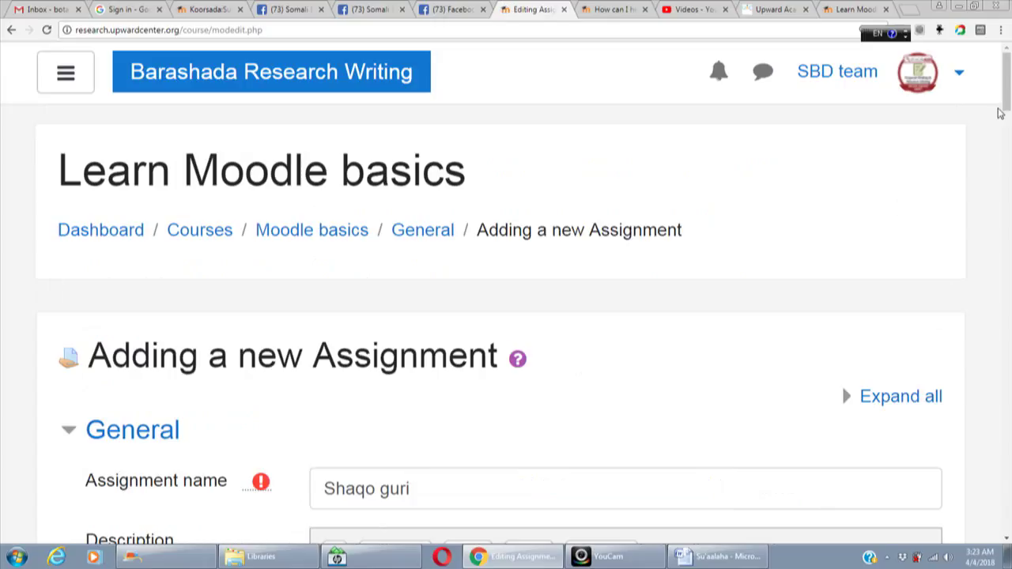
Step: Set the grading reminder's month to June, save the assignment and return to the course
left_click_drag(1009, 74, 1009, 207)
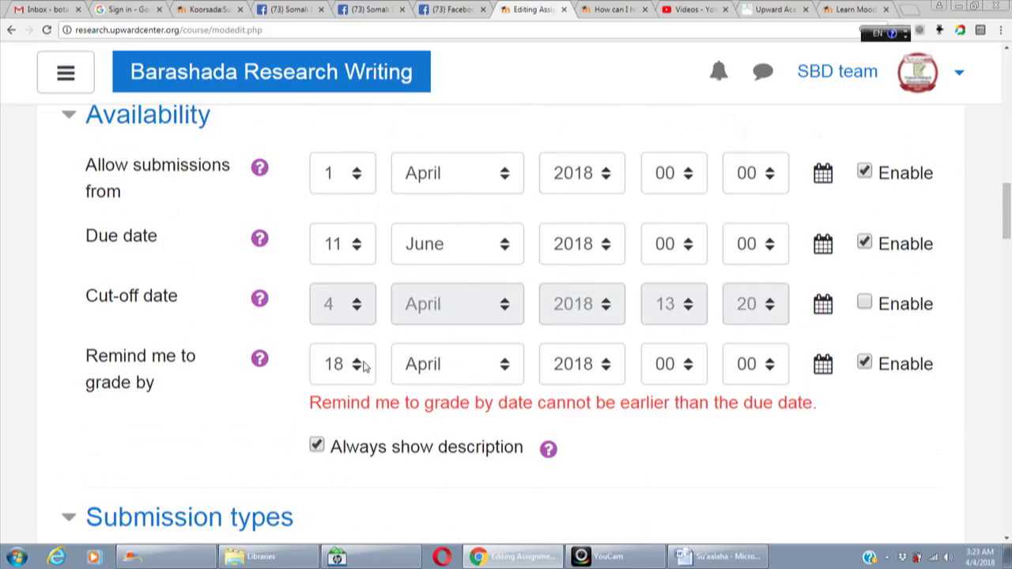
left_click(503, 364)
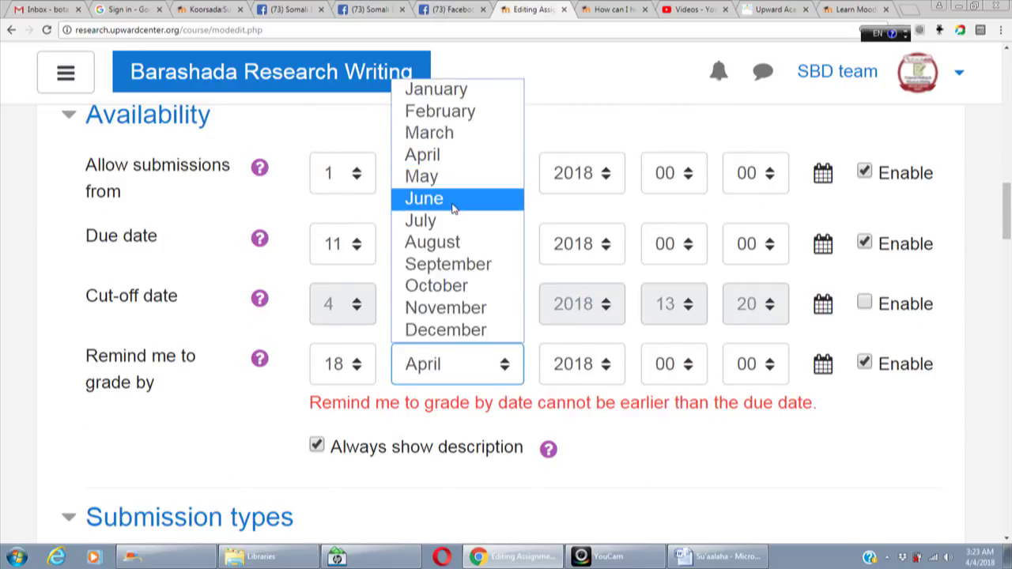
left_click(454, 207)
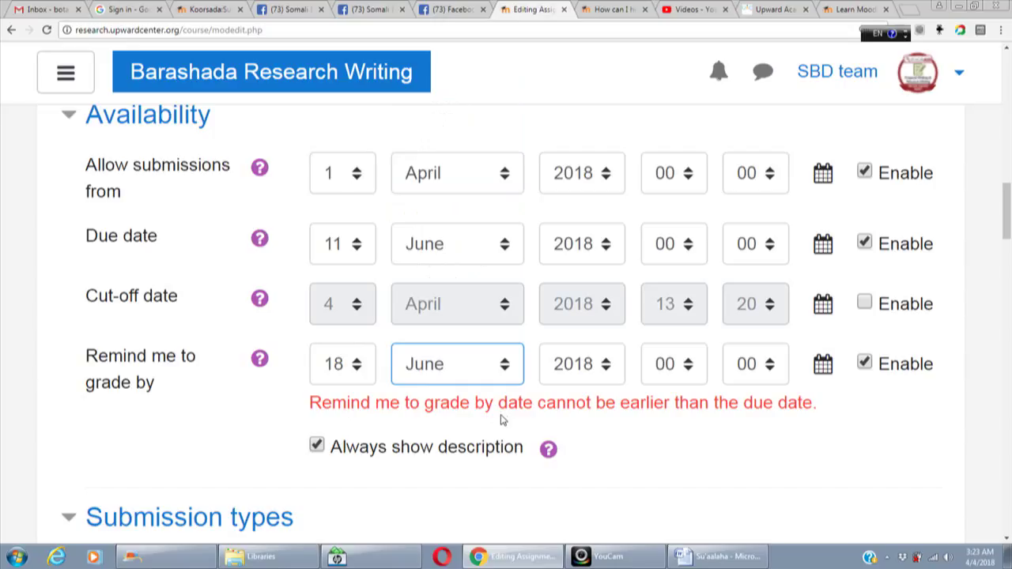
mouse_move(1010, 242)
left_mouse_down()
mouse_move(1010, 490)
mouse_move(1009, 242)
left_mouse_up()
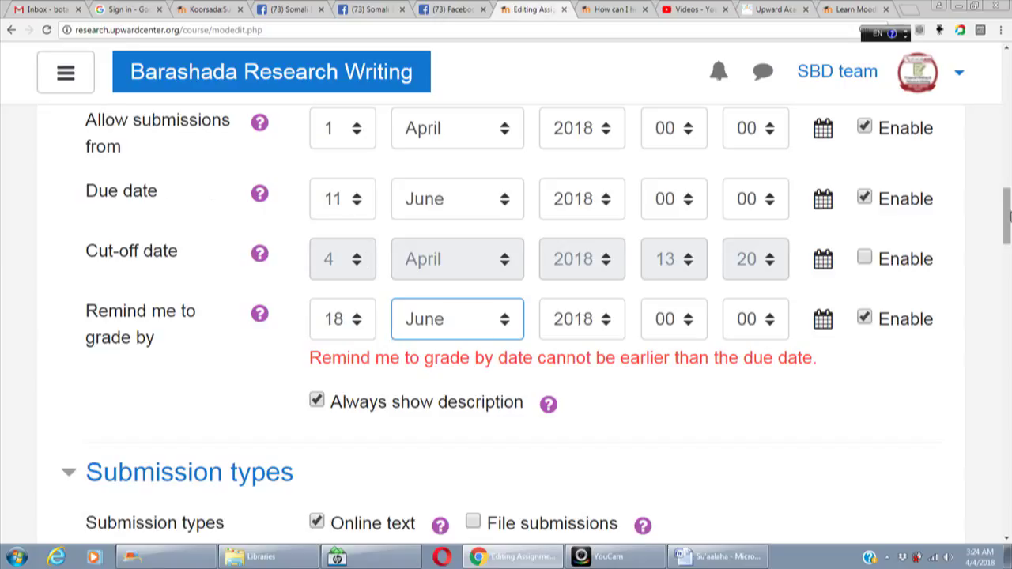
left_click_drag(1007, 207, 1008, 488)
left_click(405, 425)
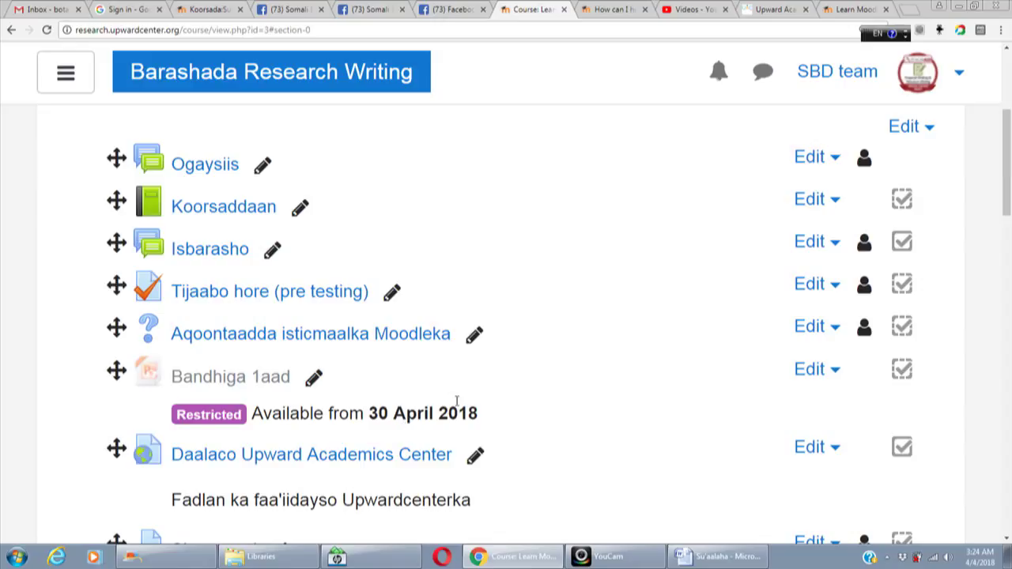
Step: Open the Shaqo guri assignment from the course page and examine its description, attached question file and grading summary
left_click_drag(1008, 170, 1009, 210)
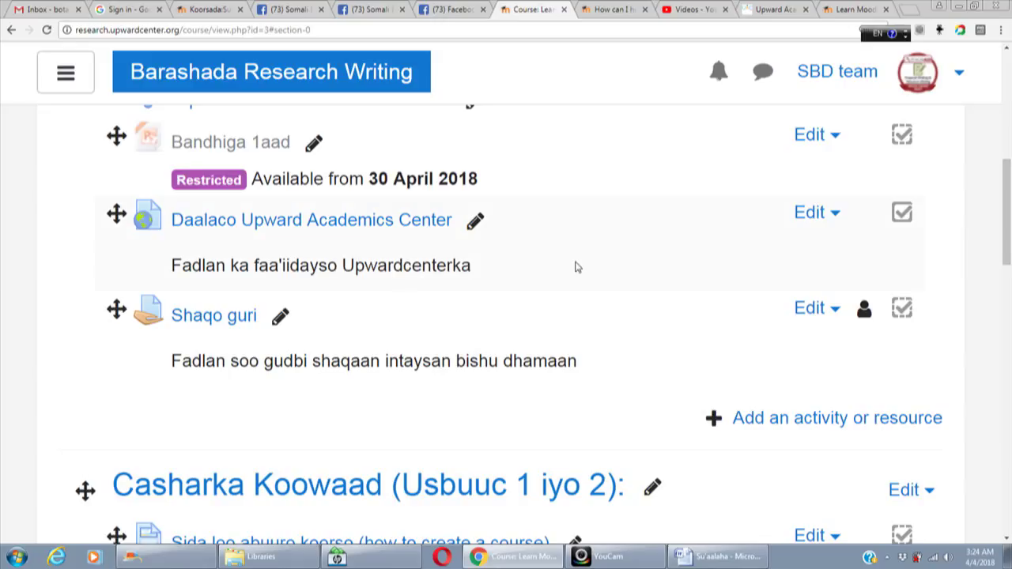
left_click(200, 325)
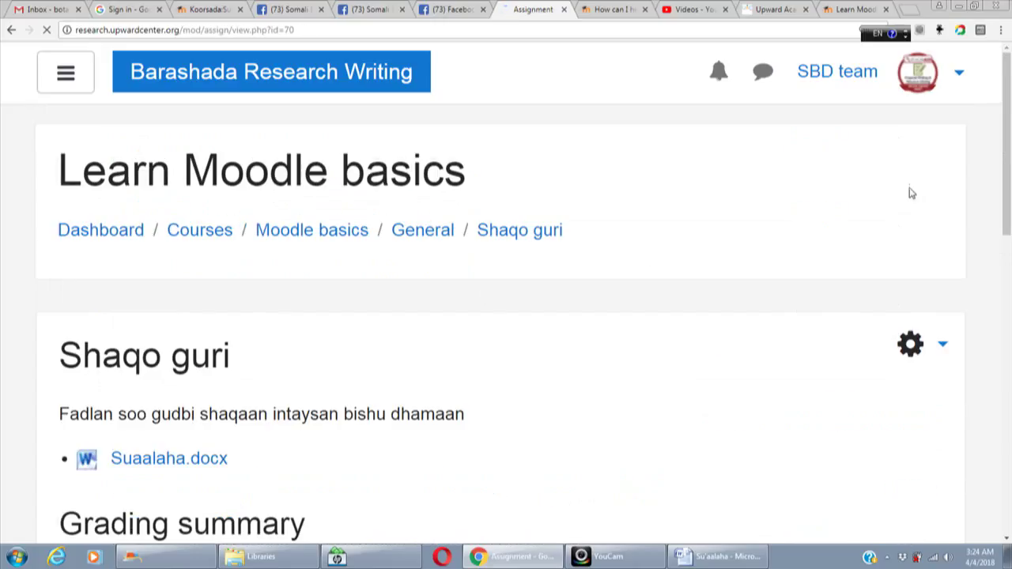
scroll(1009, 178, "down", 2)
scroll(1009, 178, "down", 1)
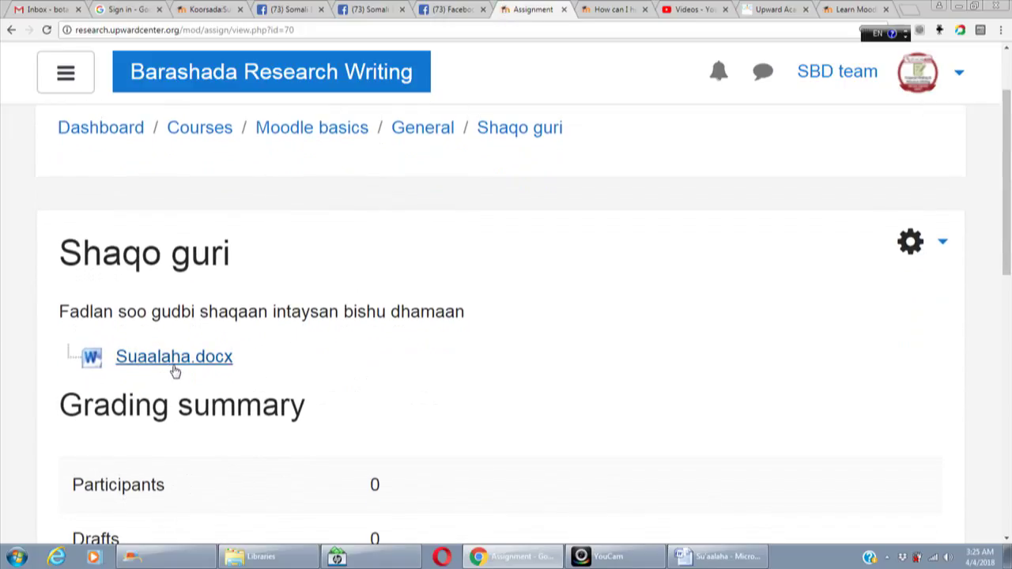
left_click_drag(1009, 162, 1009, 355)
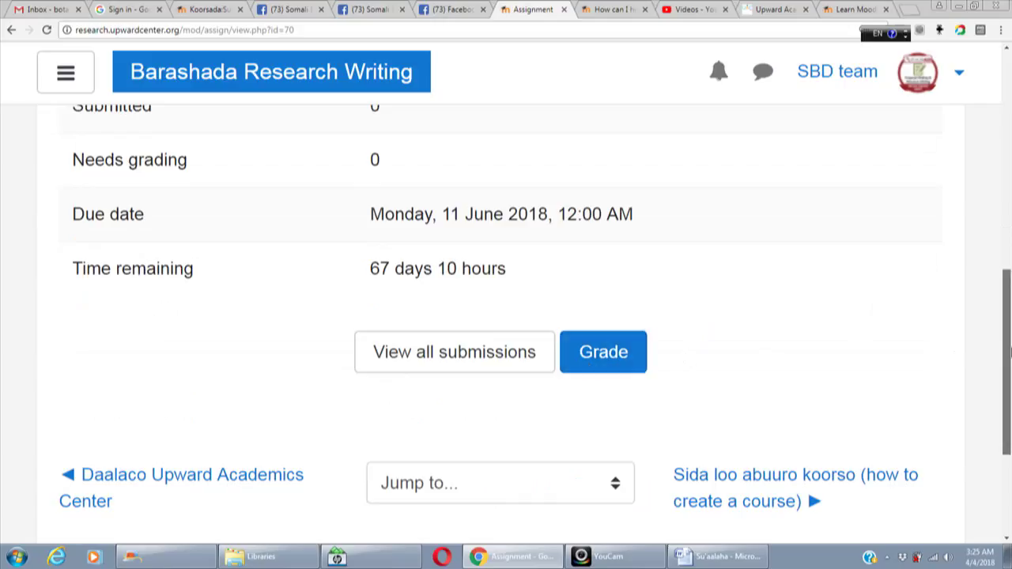
left_click_drag(1010, 362, 1009, 350)
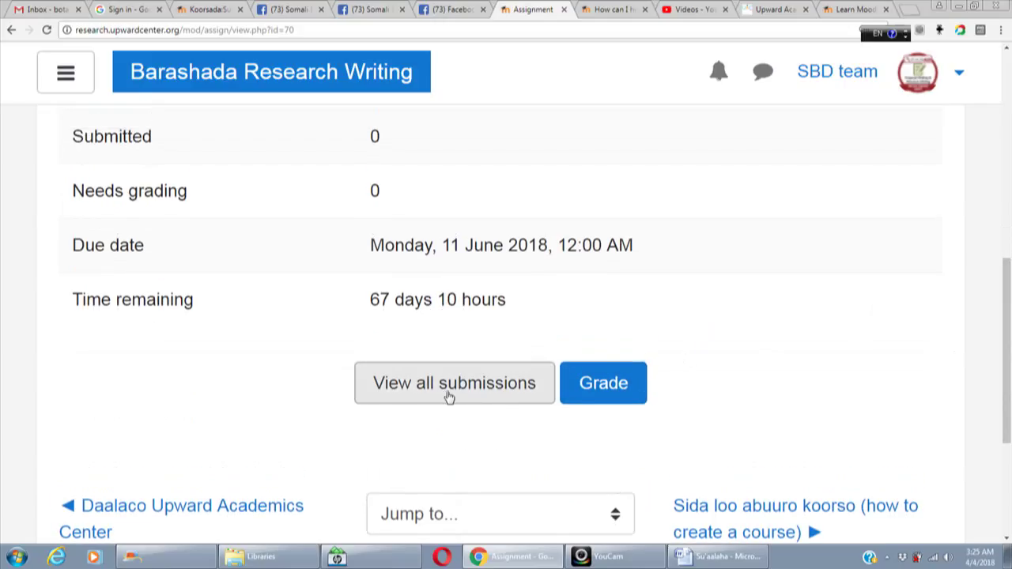
left_click_drag(1010, 301, 1008, 136)
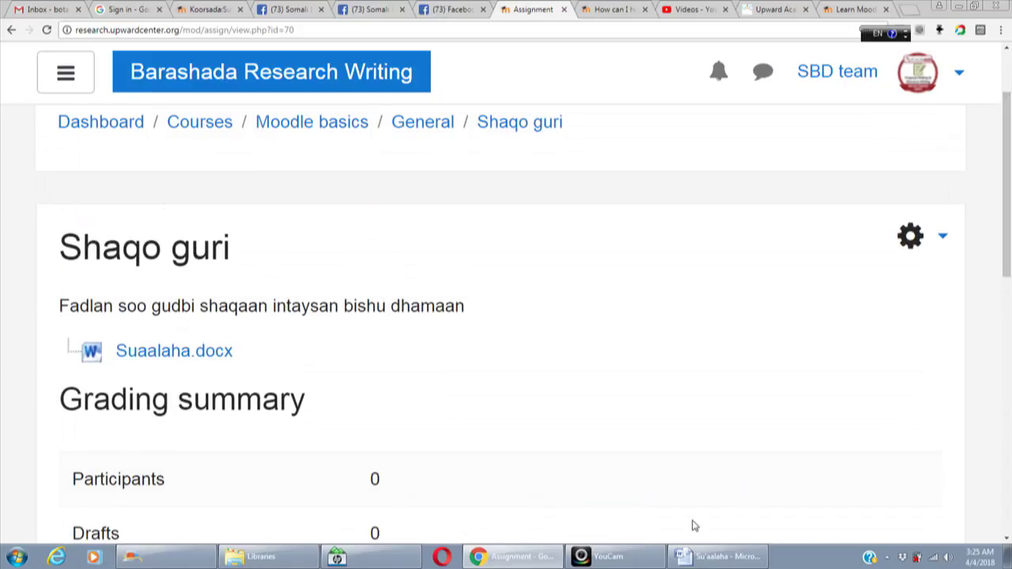
left_click(612, 557)
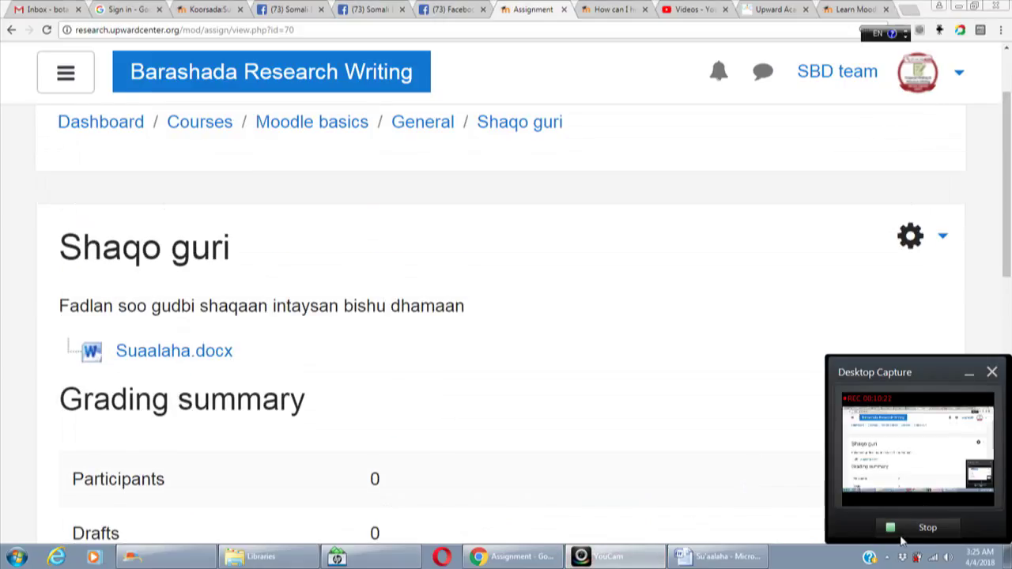